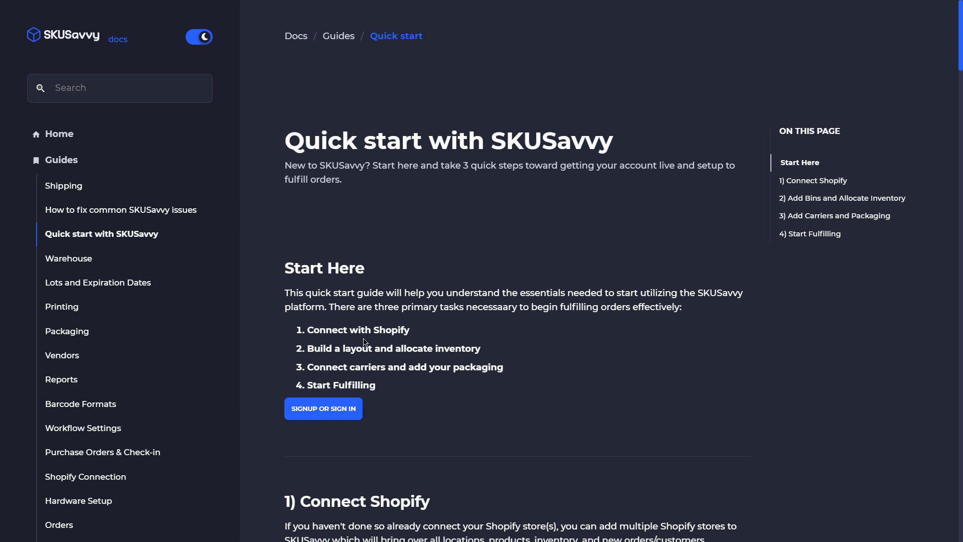
# Read the quick start guide's introduction and its sections on connecting Shopify and adding bins and allocating inventory
pyautogui.scroll(-1, 437, 391)
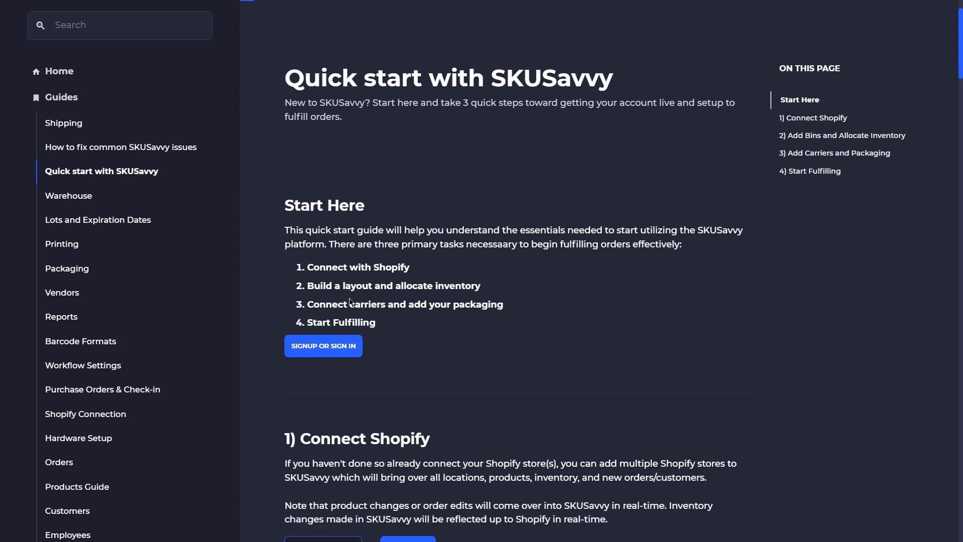
pyautogui.scroll(-1, 436, 376)
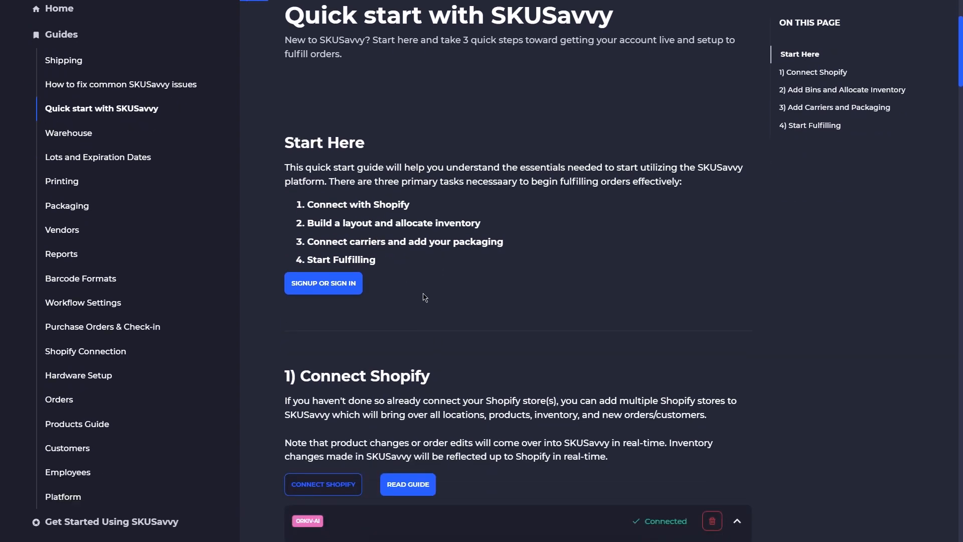
pyautogui.scroll(-6, 457, 359)
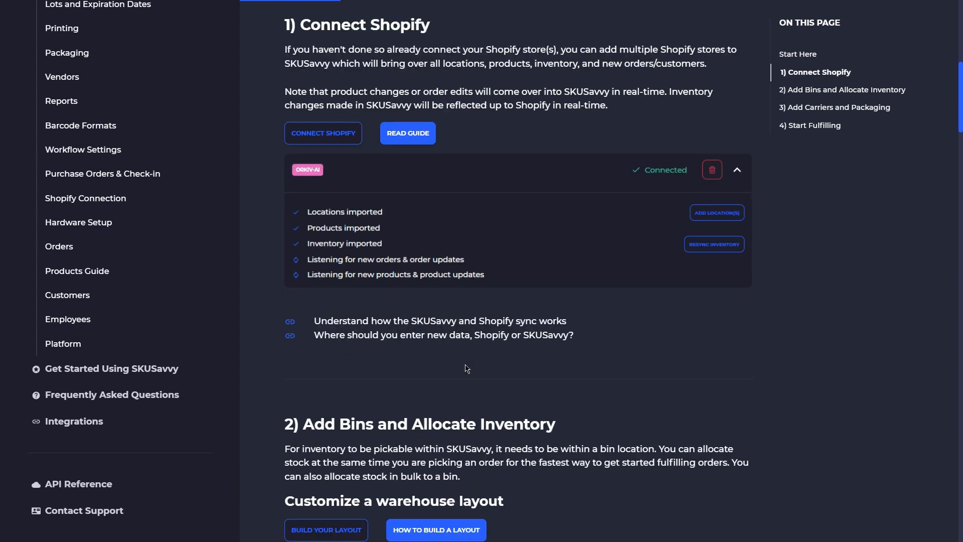
pyautogui.scroll(-3, 467, 369)
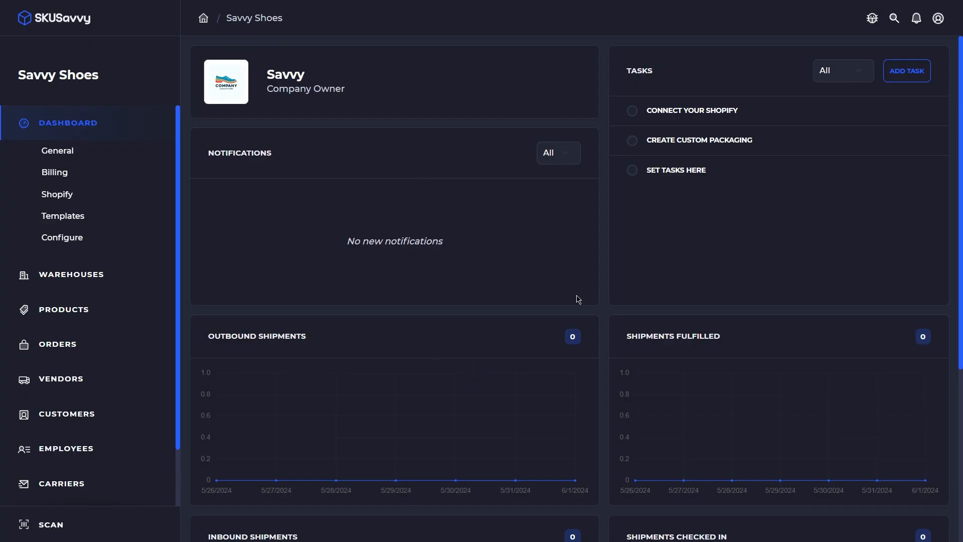
# Switch to the Savvy Shoes account in SKUSavvy and review its existing warehouses before returning to the dashboard
pyautogui.click(128, 273)
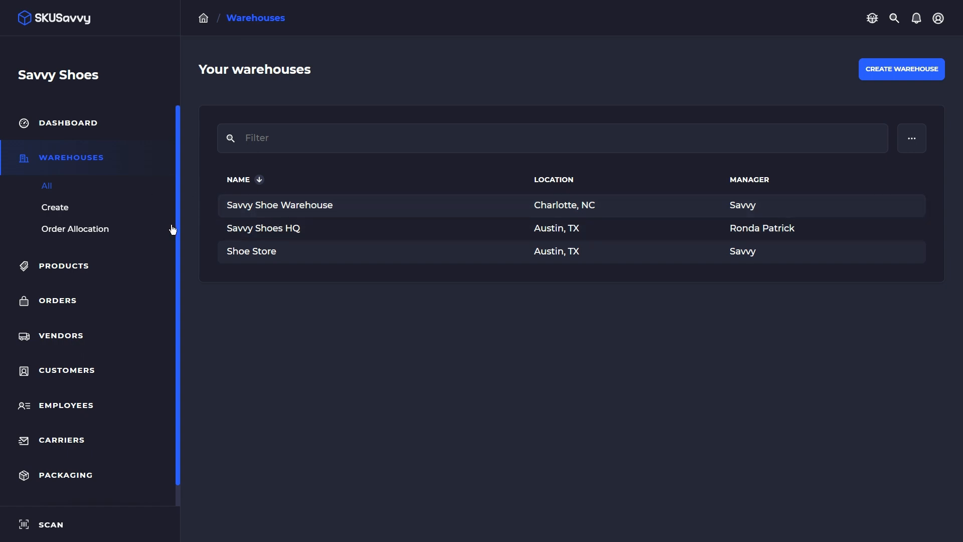
pyautogui.click(124, 132)
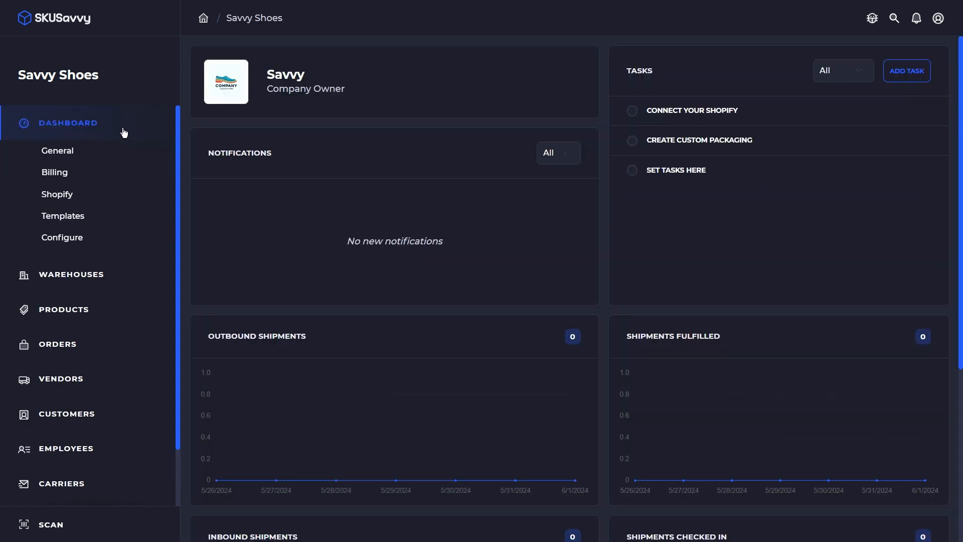
# Set the default item barcode format to UPCA in the company configuration and save it without updating existing barcodes
pyautogui.click(67, 245)
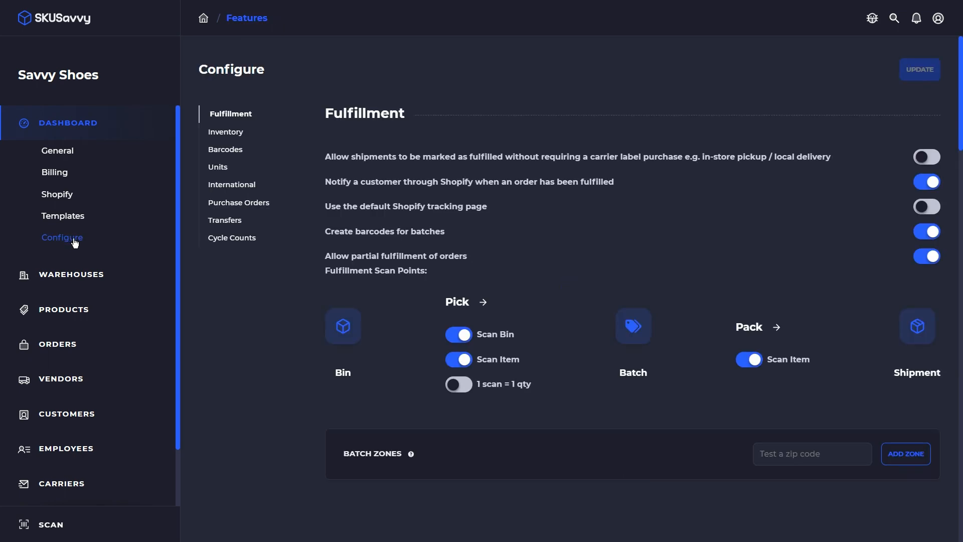
pyautogui.click(233, 150)
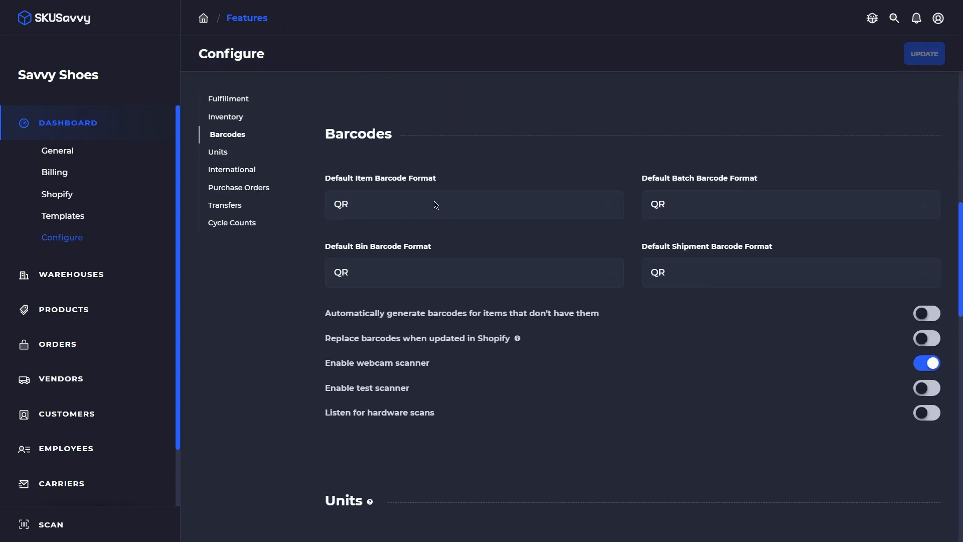
pyautogui.click(435, 204)
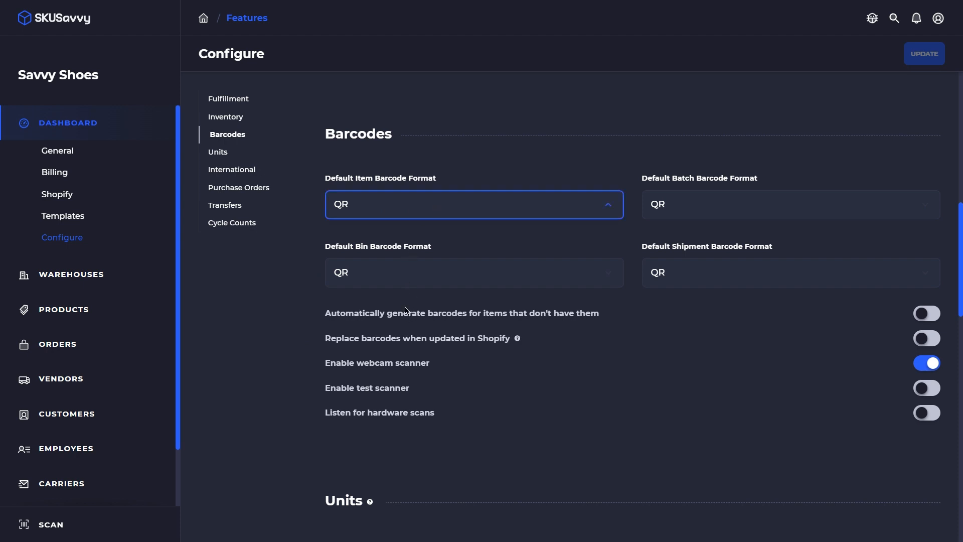
pyautogui.click(435, 308)
pyautogui.click(665, 236)
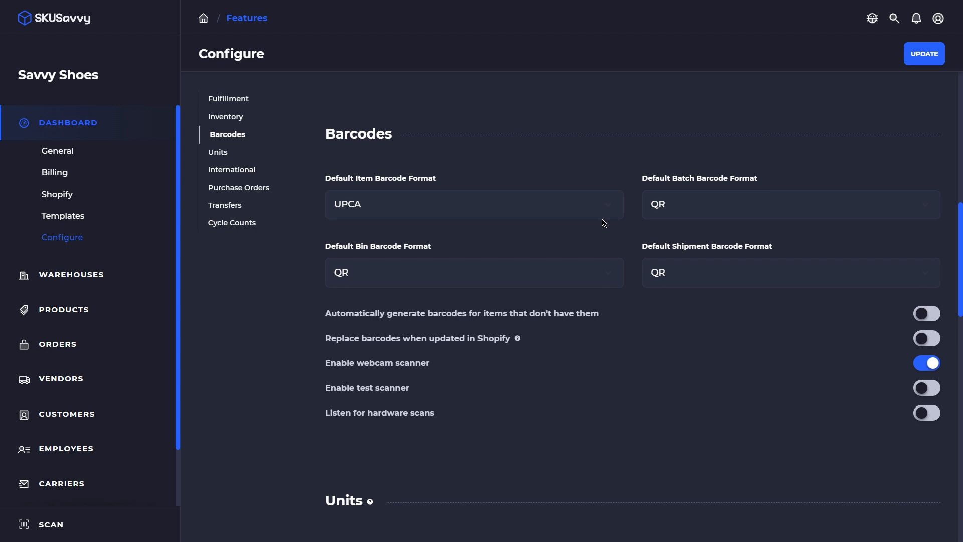
pyautogui.click(925, 57)
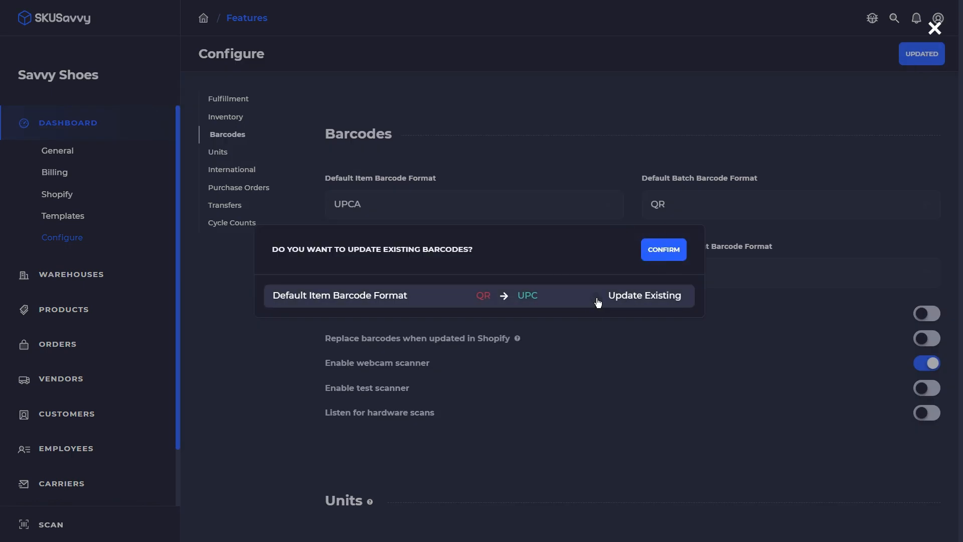
pyautogui.click(619, 366)
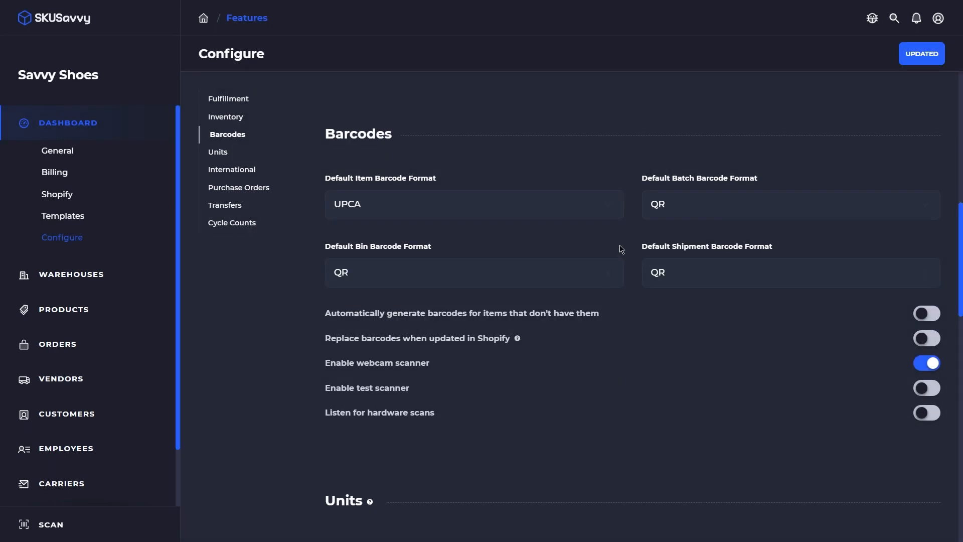
# Set the default item barcode format back to QR
pyautogui.click(578, 206)
pyautogui.click(442, 349)
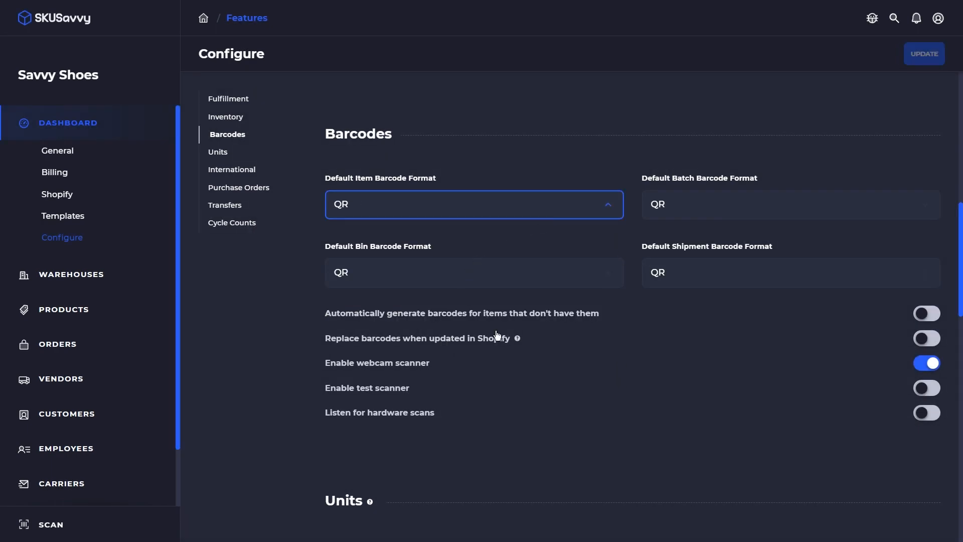
pyautogui.click(266, 254)
# Open the Shopify connection setup and set the store ID to savvy-shoe-company
pyautogui.click(57, 195)
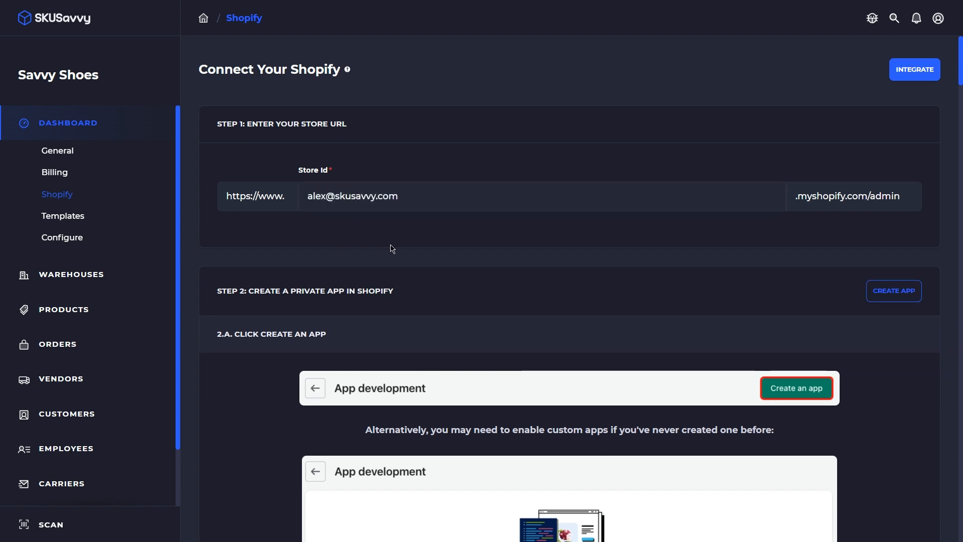
pyautogui.scroll(-1, 510, 250)
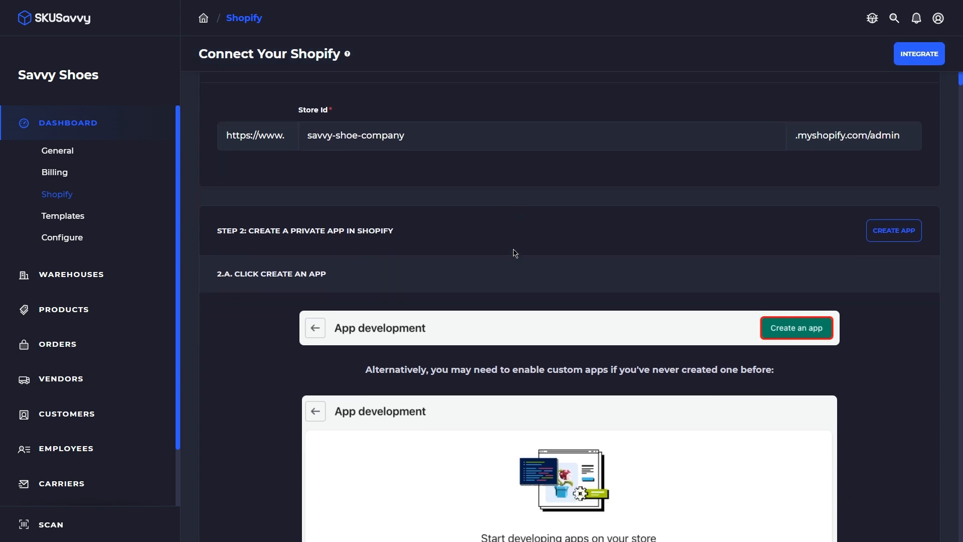
pyautogui.scroll(1, 429, 206)
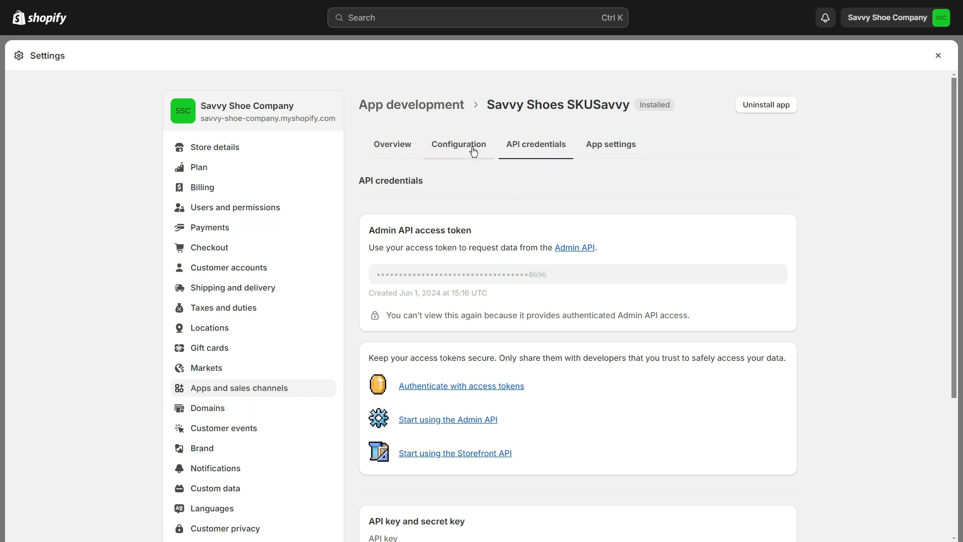
# Switch to the Shopify admin and review the Savvy Shoes SKUSavvy app's overview and its Admin API access scopes
pyautogui.click(400, 144)
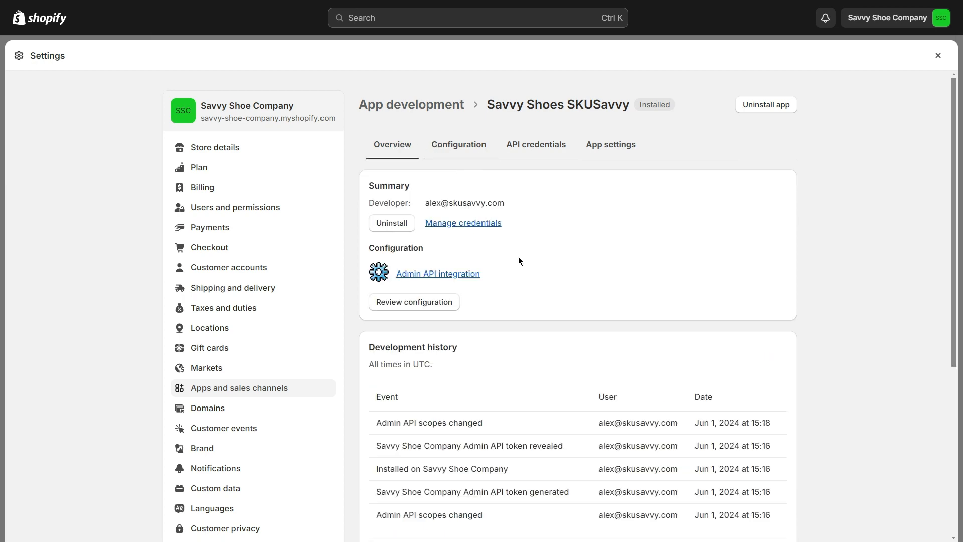
pyautogui.click(535, 146)
pyautogui.click(469, 145)
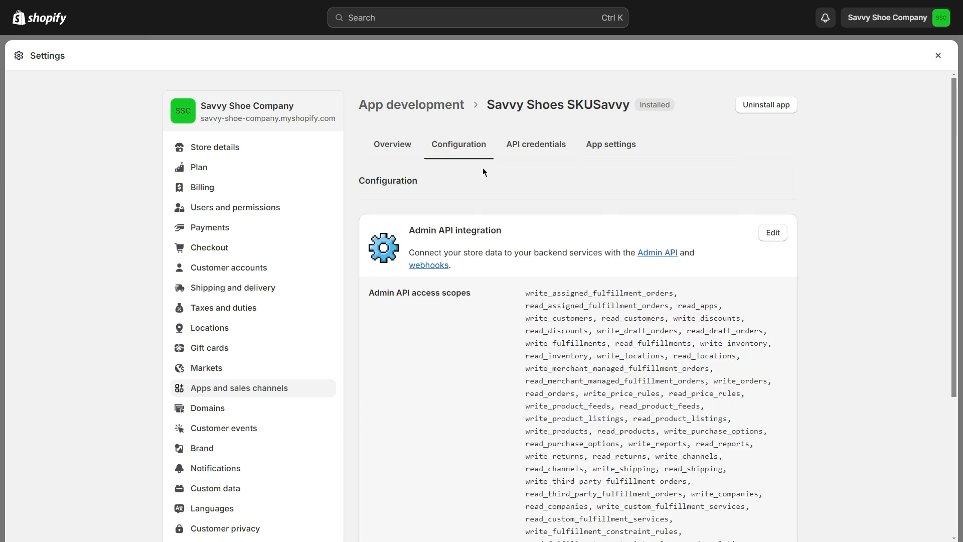
pyautogui.scroll(-2, 624, 330)
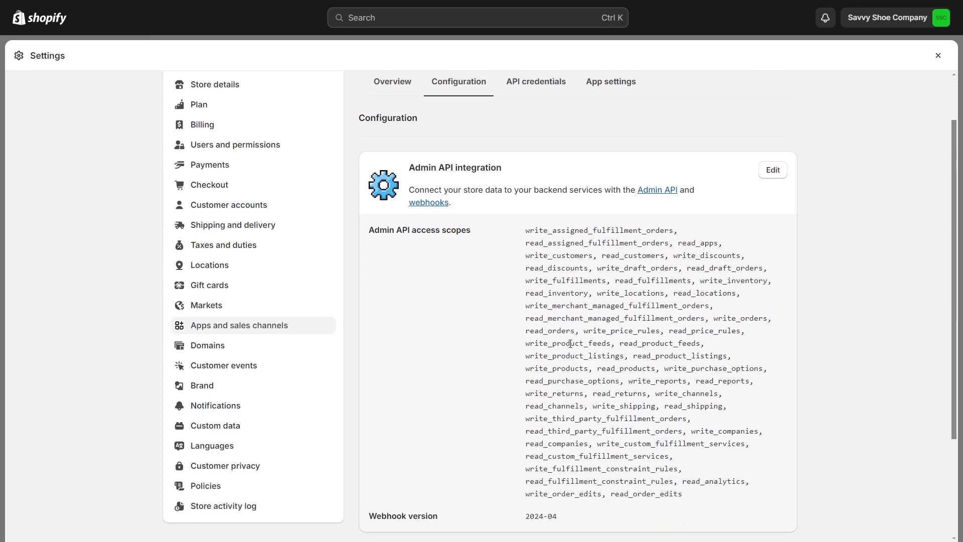
pyautogui.scroll(2, 623, 330)
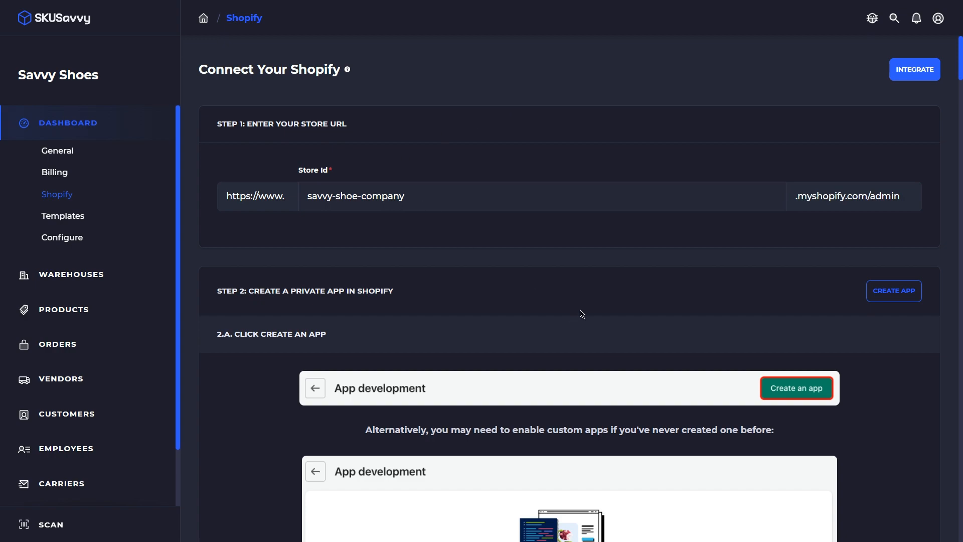
# Back in SKUSavvy, reuse warehouse Savvy Shoes HQ | Austin, TX for the Savvy Shoes HQ location and Shoe Store | Austin, TX for Shop location
pyautogui.scroll(-20, 582, 314)
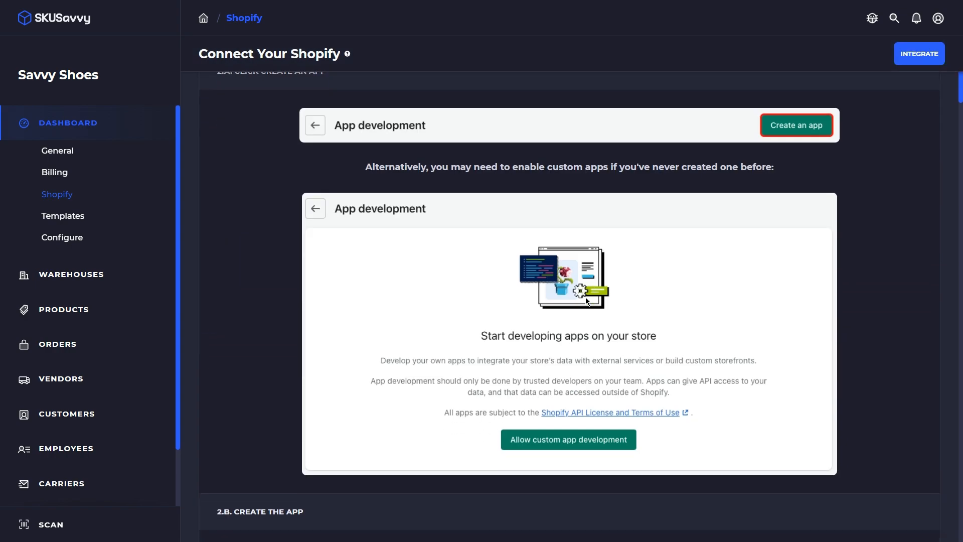
pyautogui.scroll(-20, 496, 304)
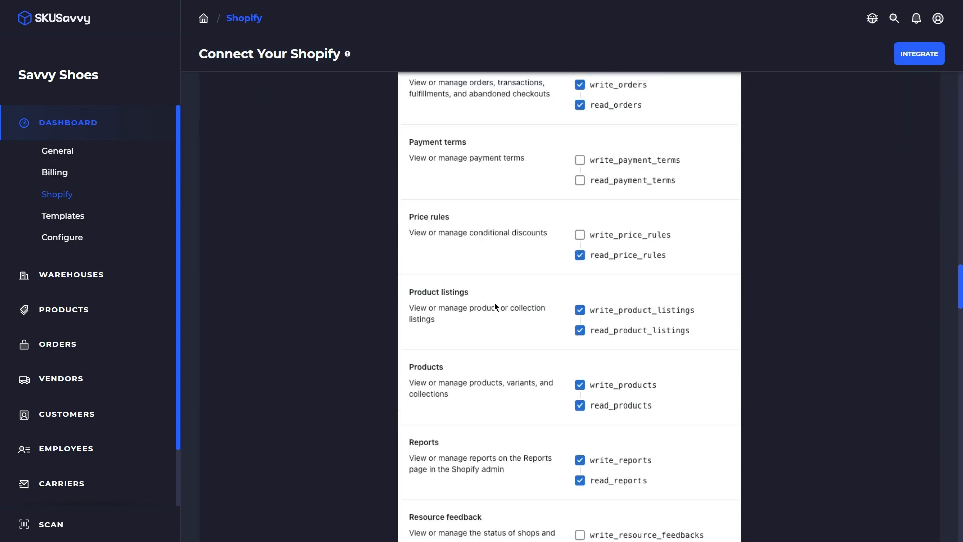
pyautogui.scroll(-10, 481, 307)
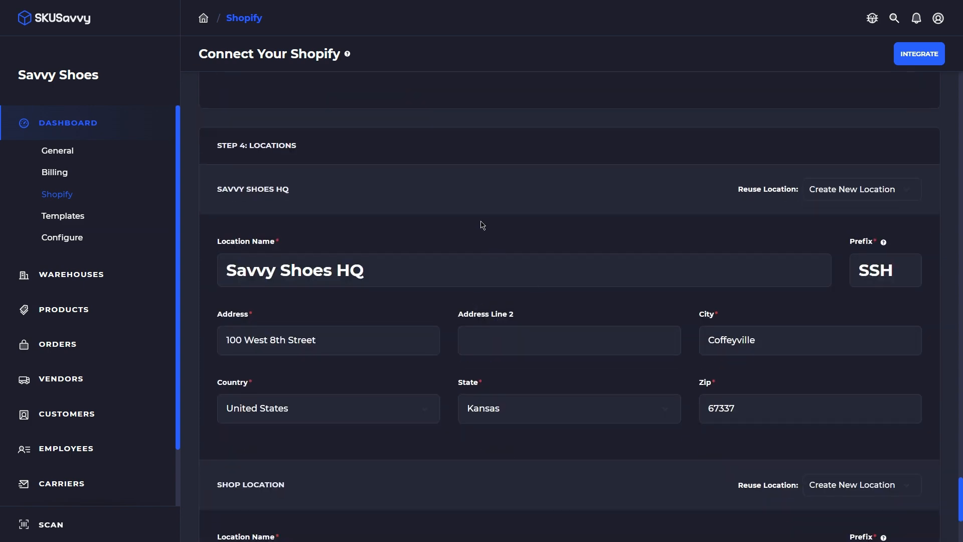
pyautogui.click(847, 198)
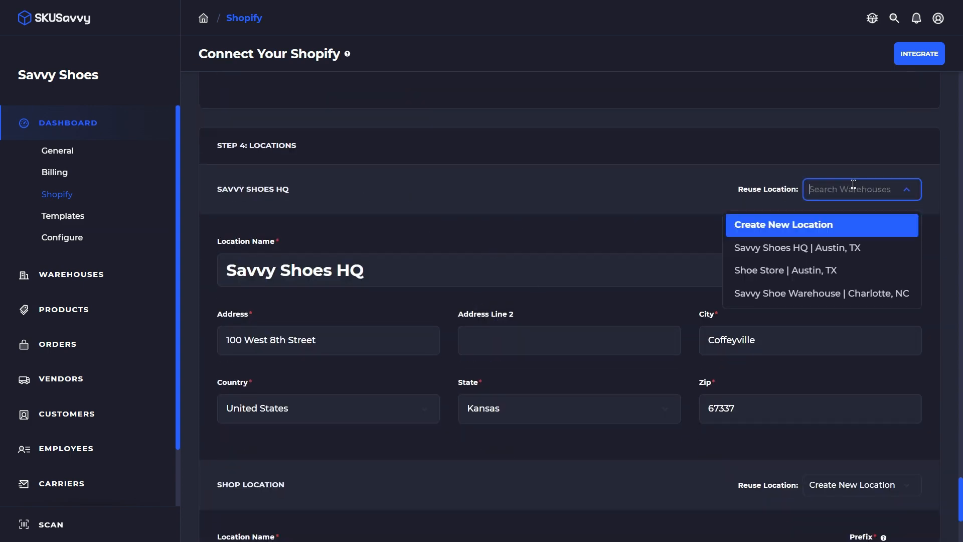
pyautogui.click(813, 249)
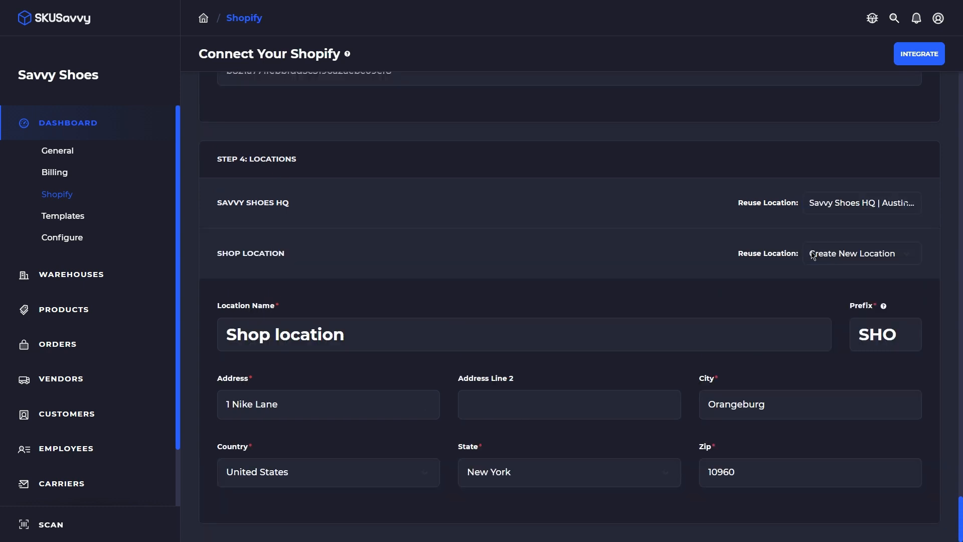
pyautogui.click(852, 252)
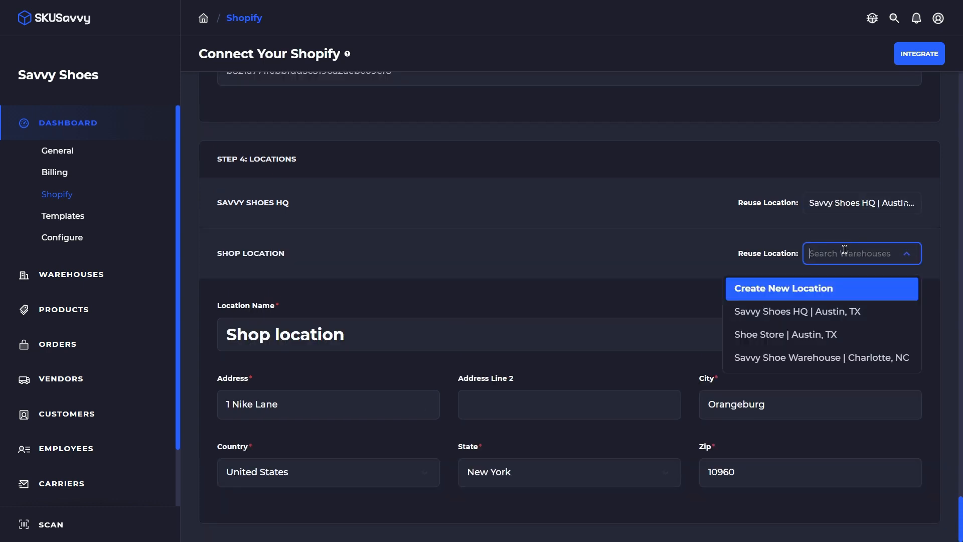
pyautogui.click(804, 334)
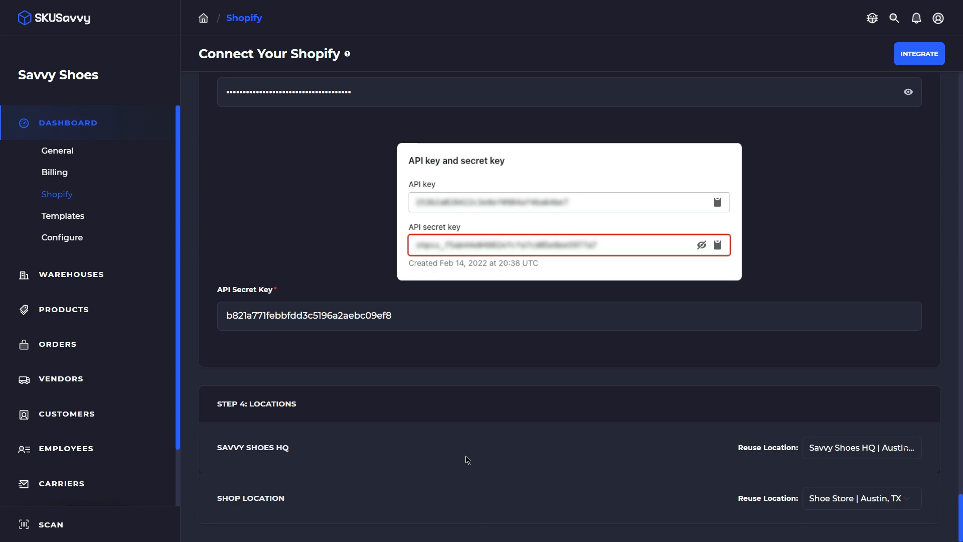
# Start the Shopify integration for the savvy-shoe-company store
pyautogui.scroll(20, 874, 326)
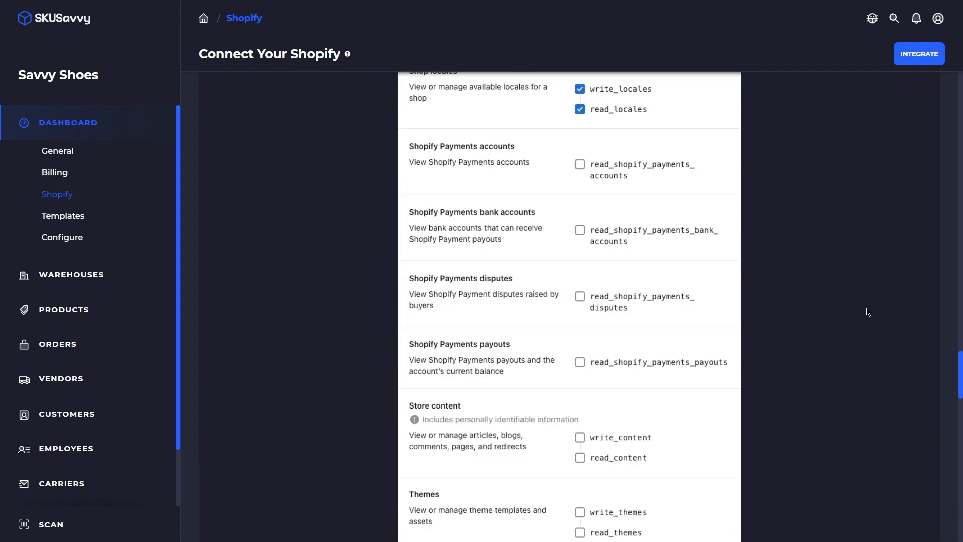
pyautogui.scroll(20, 864, 309)
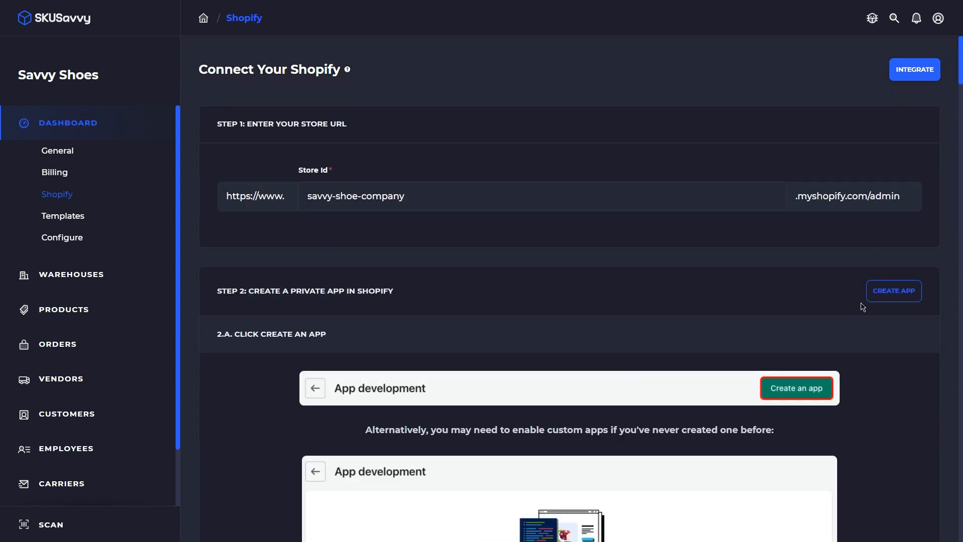
pyautogui.click(919, 76)
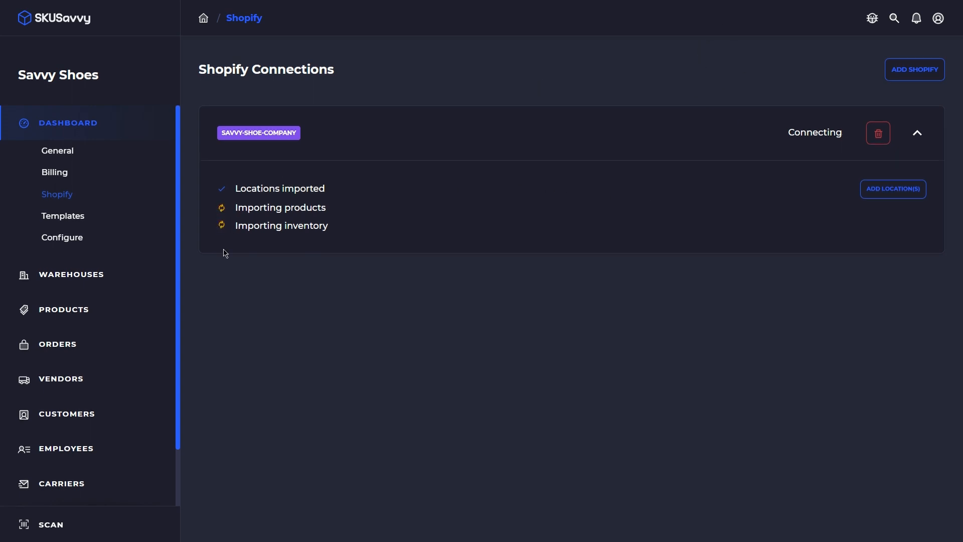
# Check which warehouses are linked to the Shopify store and review the import status of the Shopify connection
pyautogui.click(120, 274)
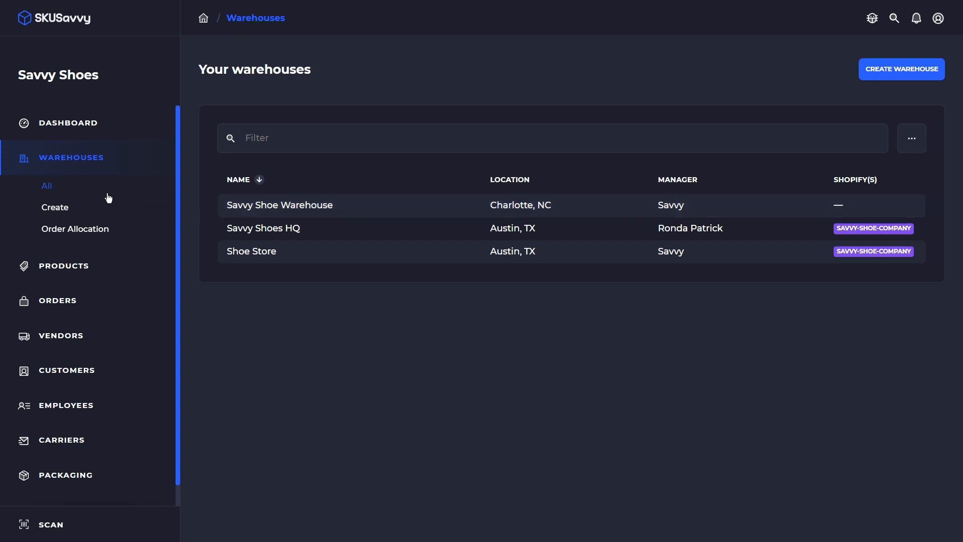
pyautogui.click(75, 123)
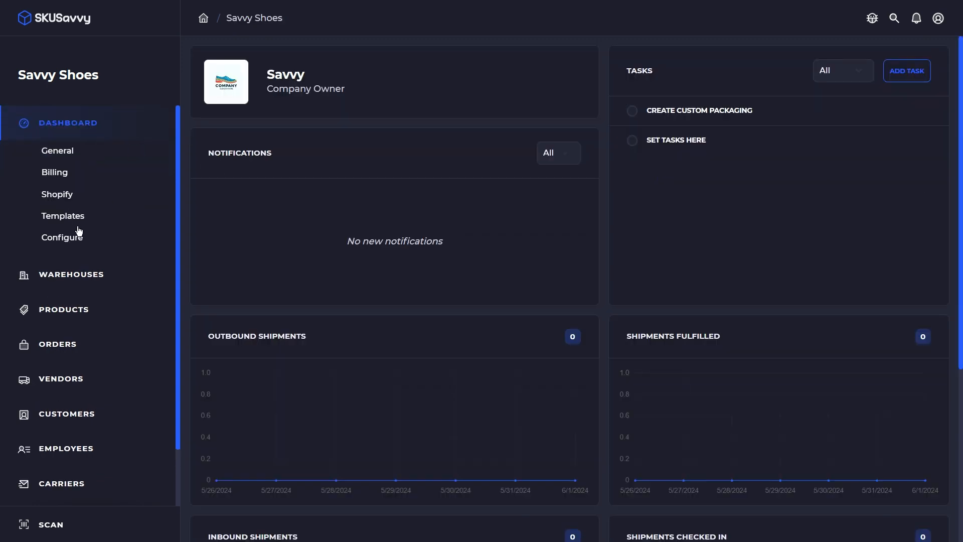
pyautogui.click(59, 196)
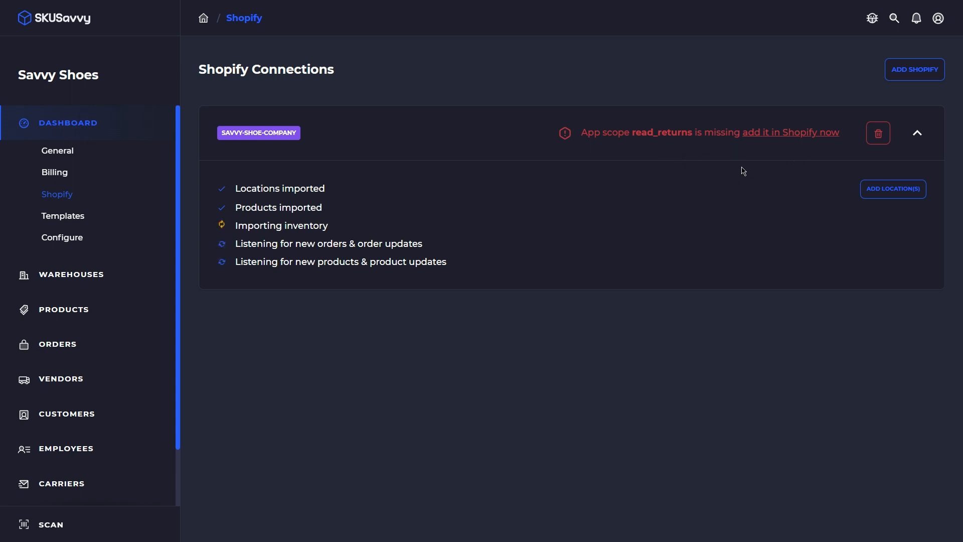
# View the imported product variants and return to the list of warehouses
pyautogui.click(103, 314)
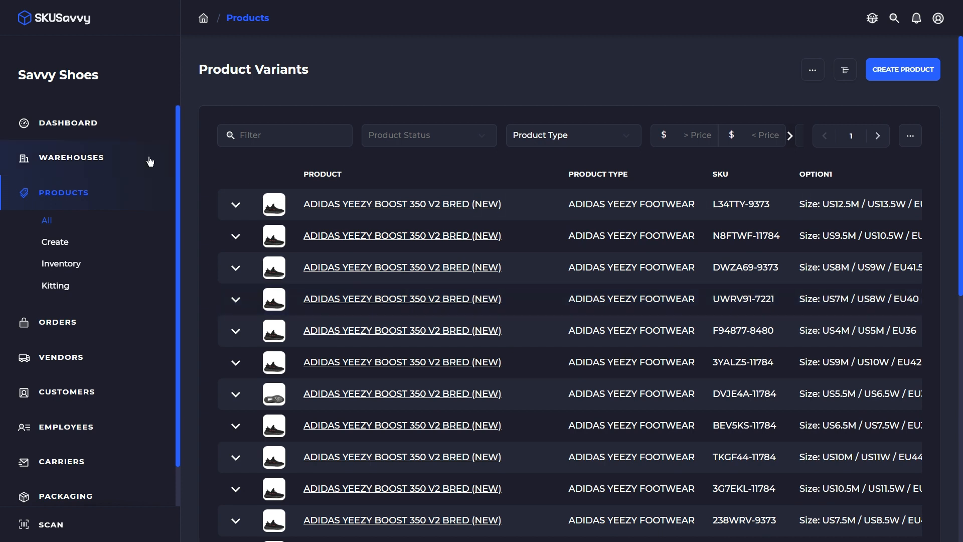
pyautogui.click(114, 160)
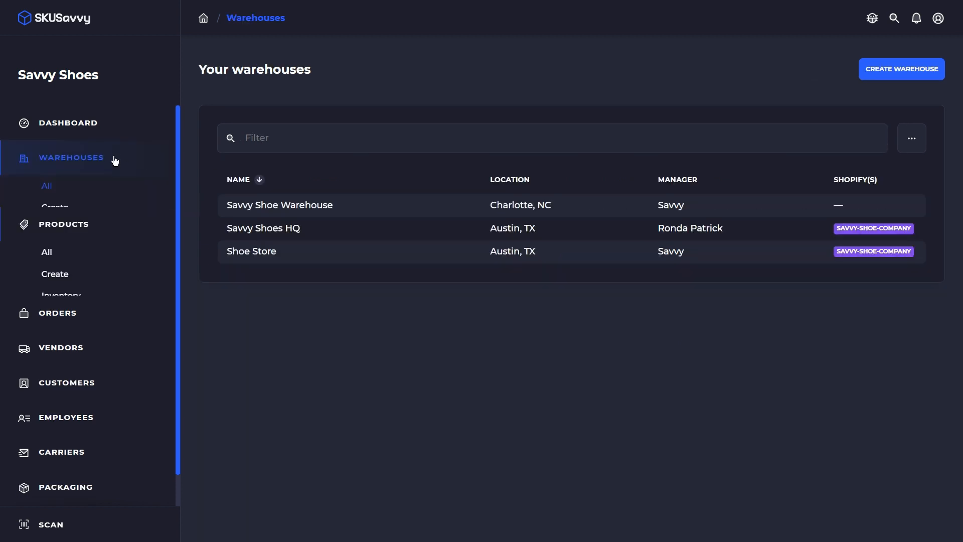
# Open the Savvy Shoes HQ warehouse and view its layout of shelves and areas
pyautogui.click(335, 232)
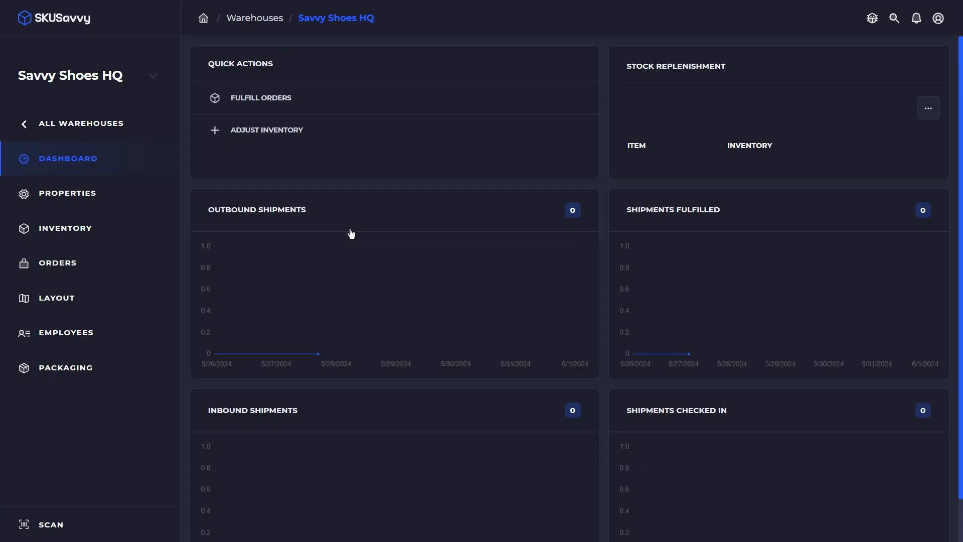
pyautogui.click(69, 292)
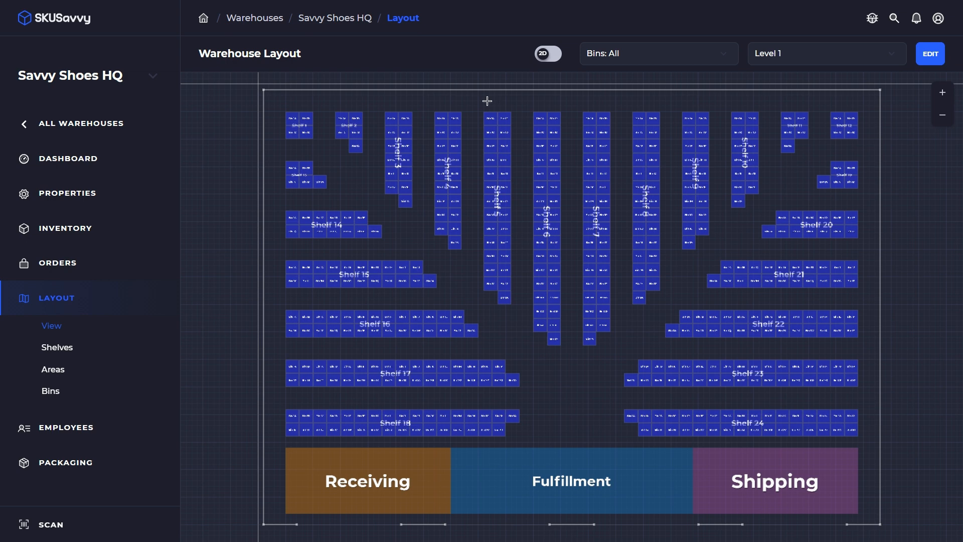
# List the Savvy Shoes HQ inventory by individual item, view the bulk allocation options, and return to all warehouses
pyautogui.click(98, 230)
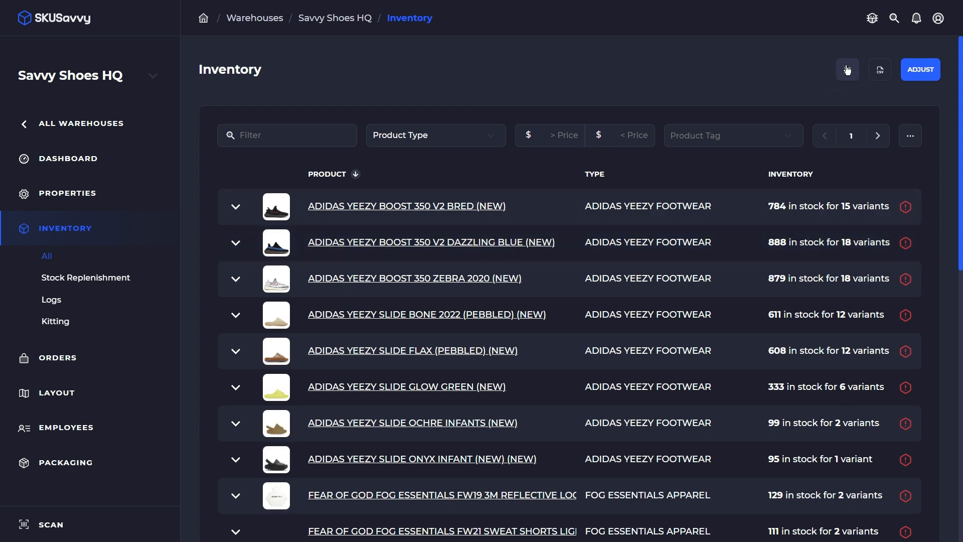
pyautogui.click(852, 71)
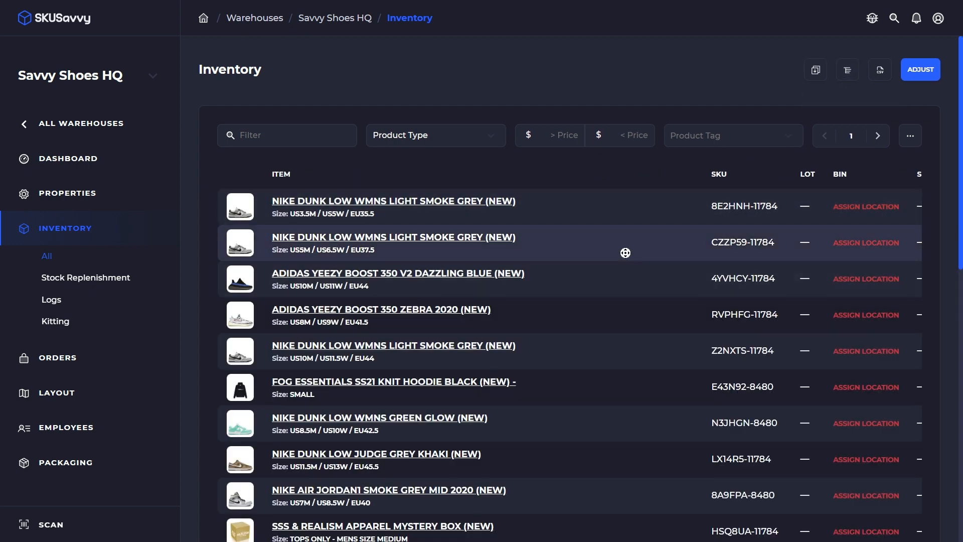
pyautogui.hscroll(5, 626, 253)
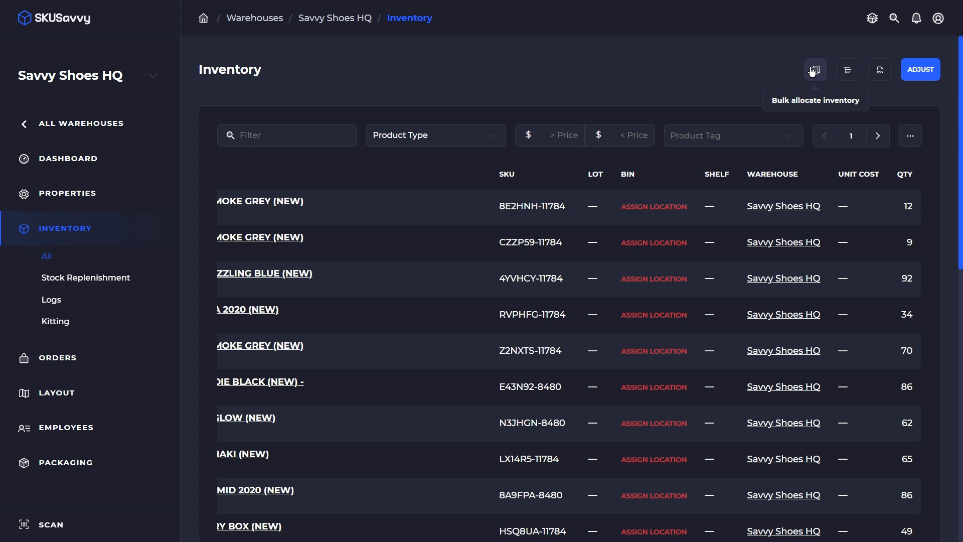
pyautogui.click(813, 71)
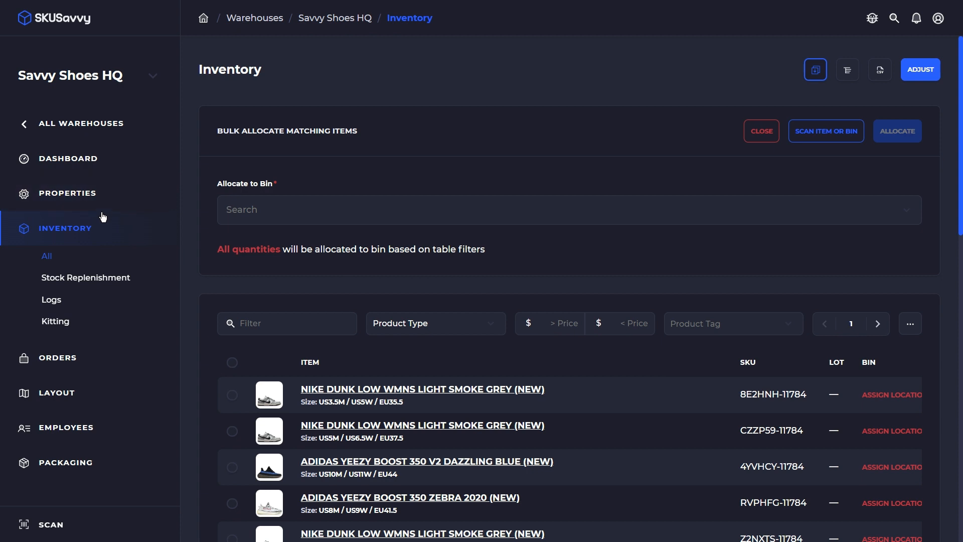
pyautogui.click(111, 124)
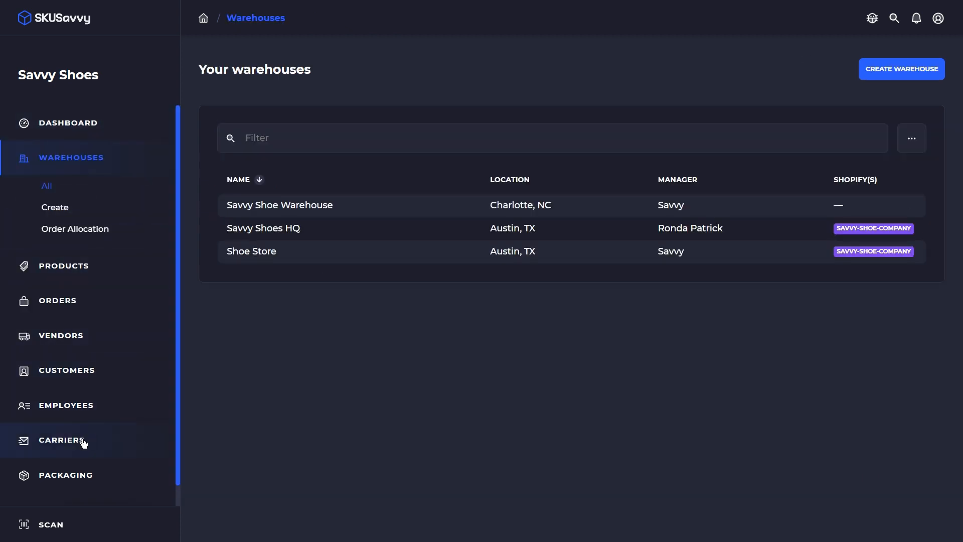
# Start modifying the company's carriers and accept the ShipEngine Terms of Service and Privacy Policy
pyautogui.click(83, 443)
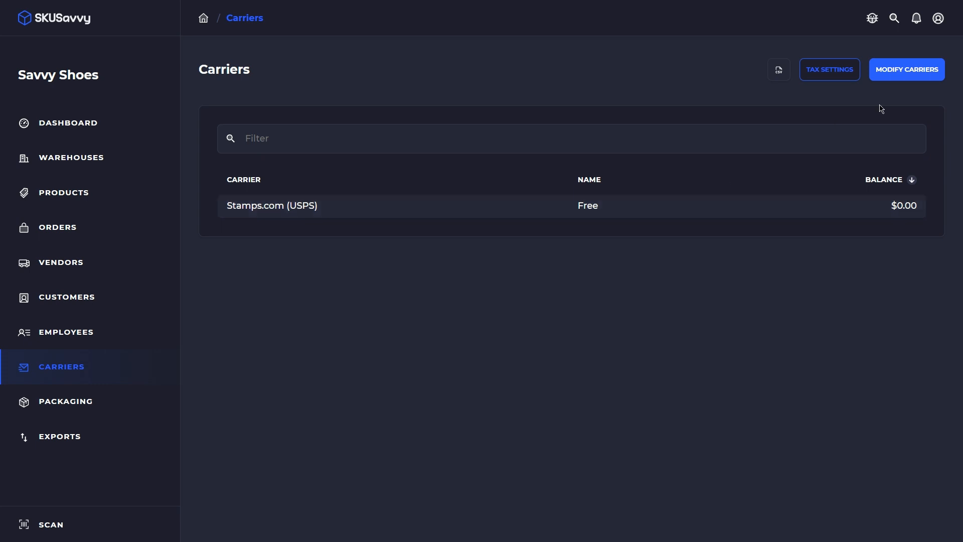
pyautogui.click(911, 72)
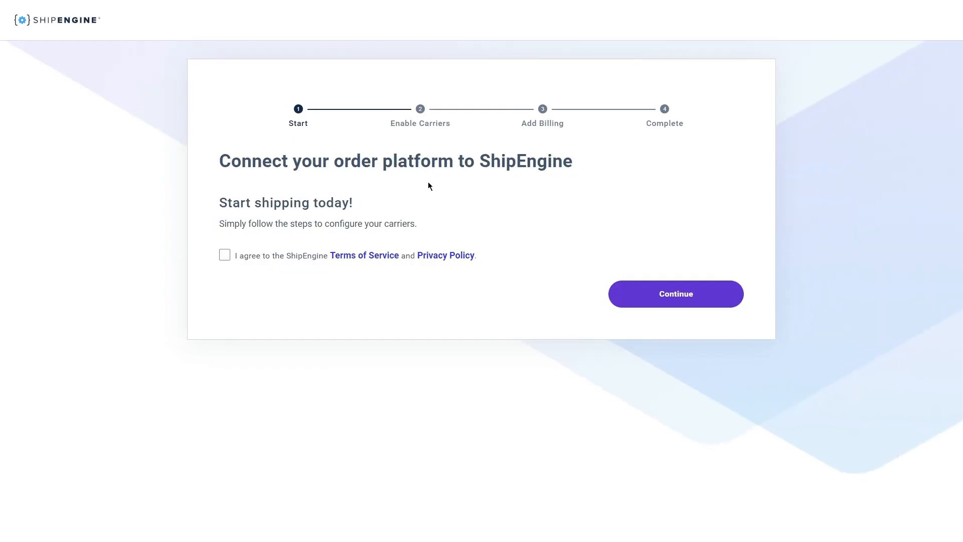
pyautogui.click(225, 256)
pyautogui.click(628, 304)
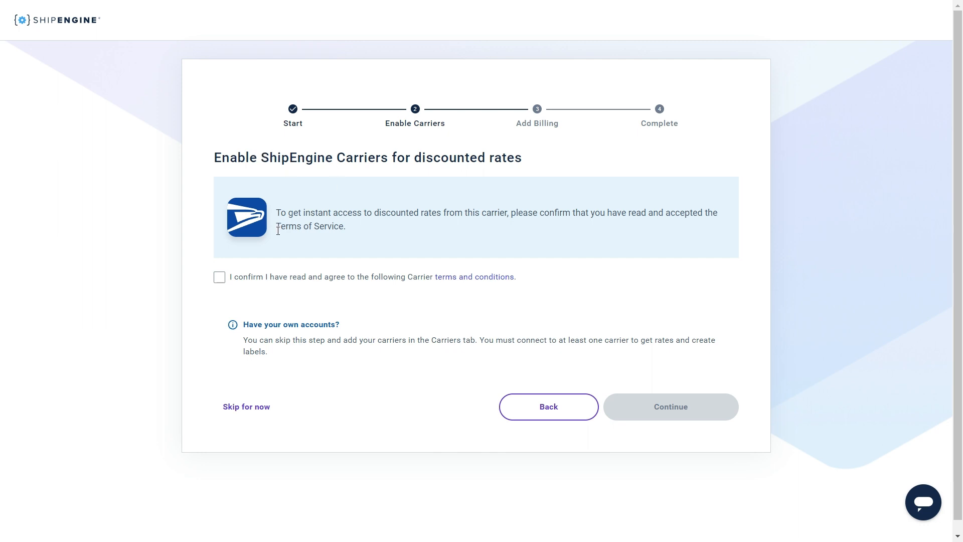
# Agree to the USPS carrier terms, choose to connect ShipEngine carriers later, and complete the carrier setup
pyautogui.click(216, 279)
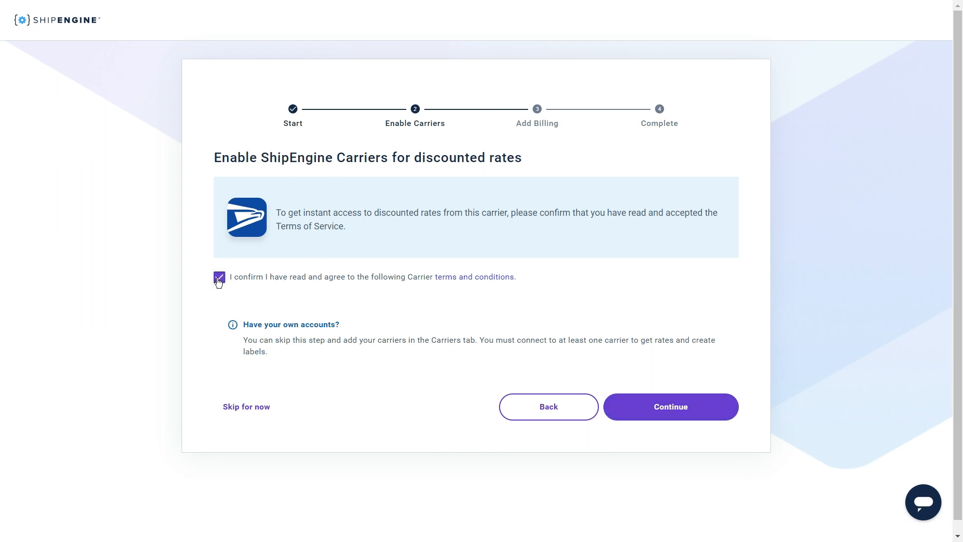
pyautogui.click(263, 410)
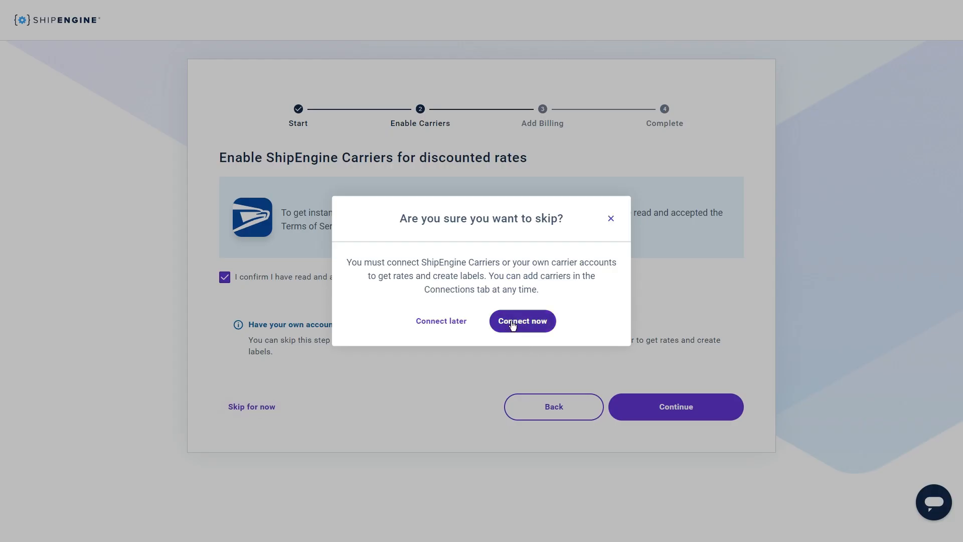
pyautogui.click(454, 326)
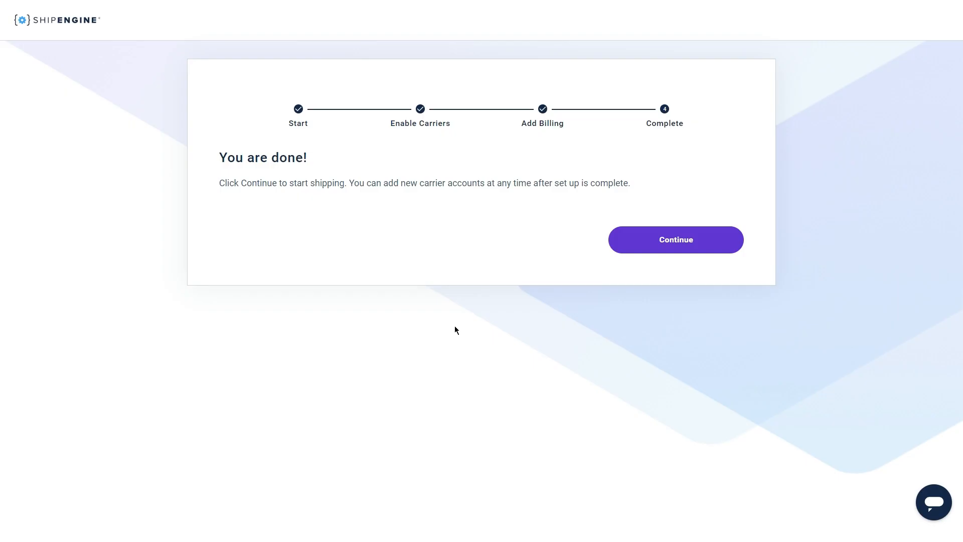
pyautogui.click(646, 247)
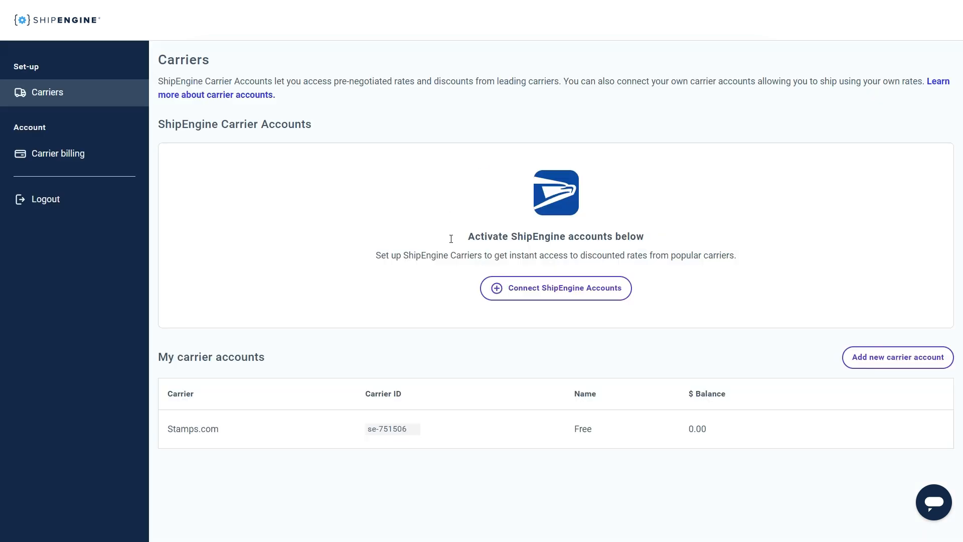
# View the providers available for a new United States carrier account without adding one
pyautogui.click(886, 359)
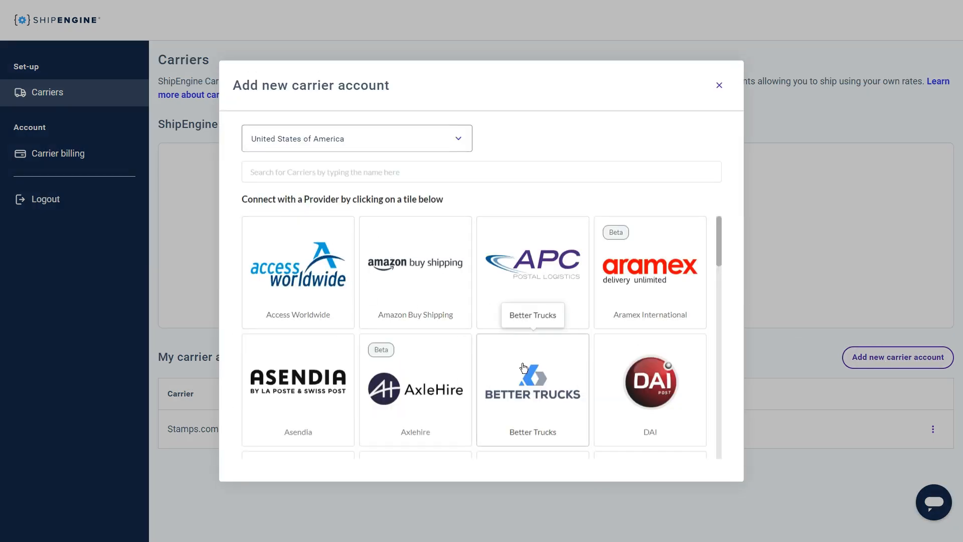
pyautogui.click(721, 86)
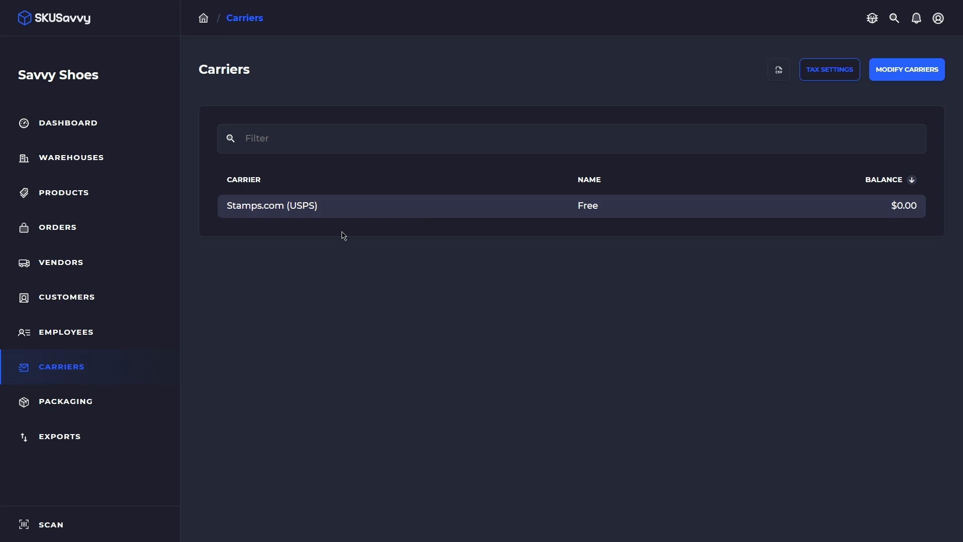
# Back in SKUSavvy, start a new packaging entry named Large Box without a carrier package type
pyautogui.click(50, 405)
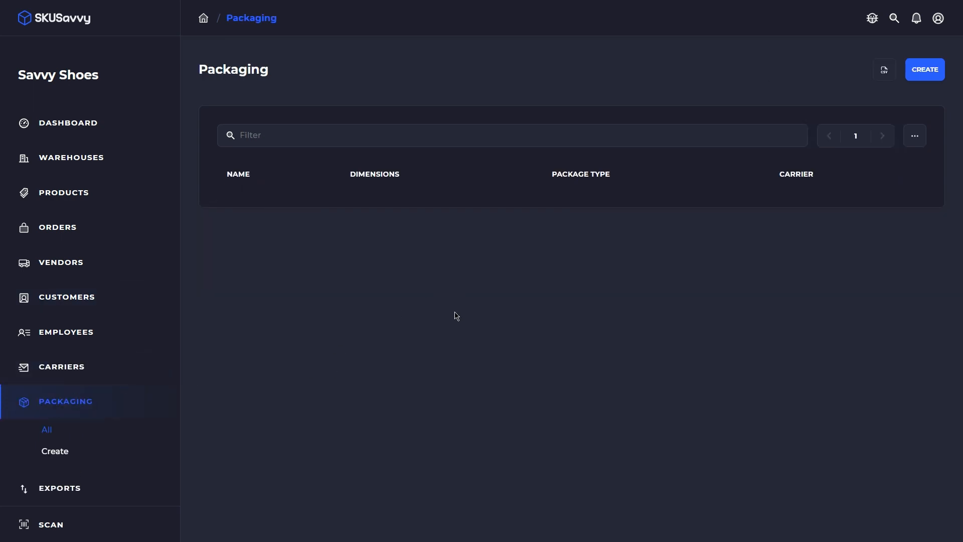
pyautogui.click(924, 70)
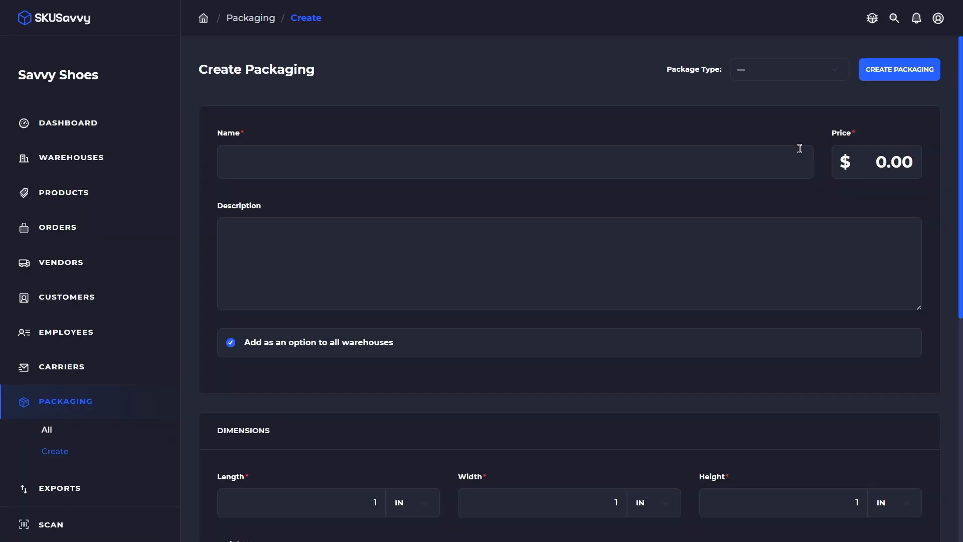
pyautogui.click(771, 72)
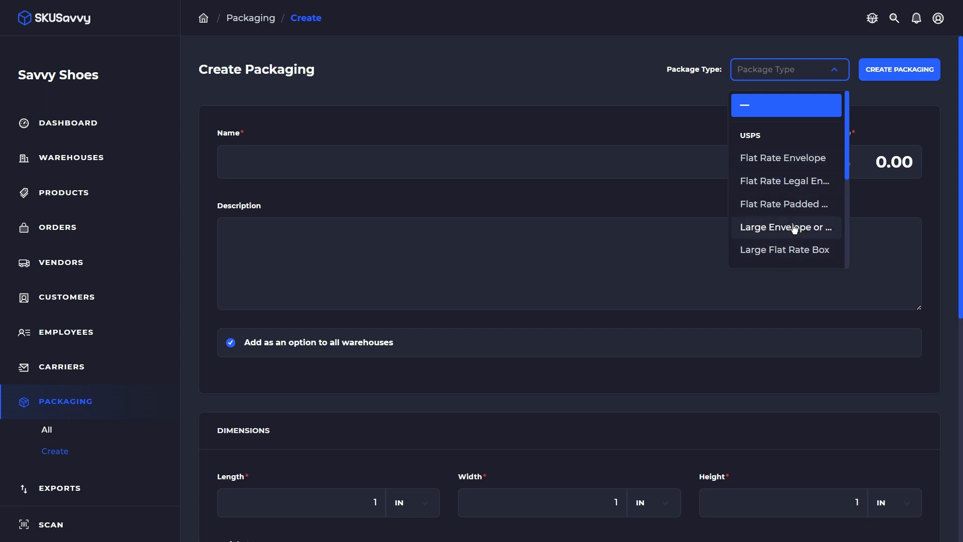
pyautogui.click(521, 157)
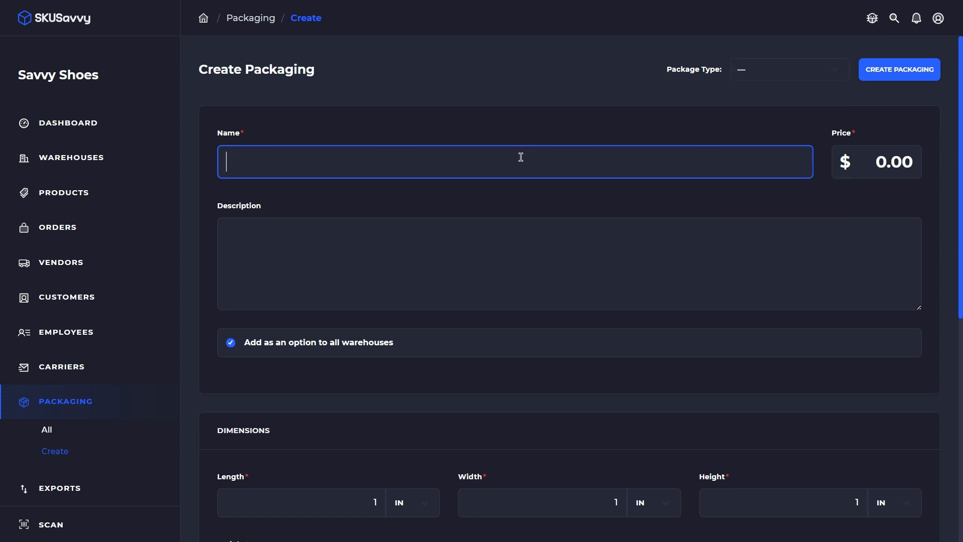
pyautogui.write('Large Box')
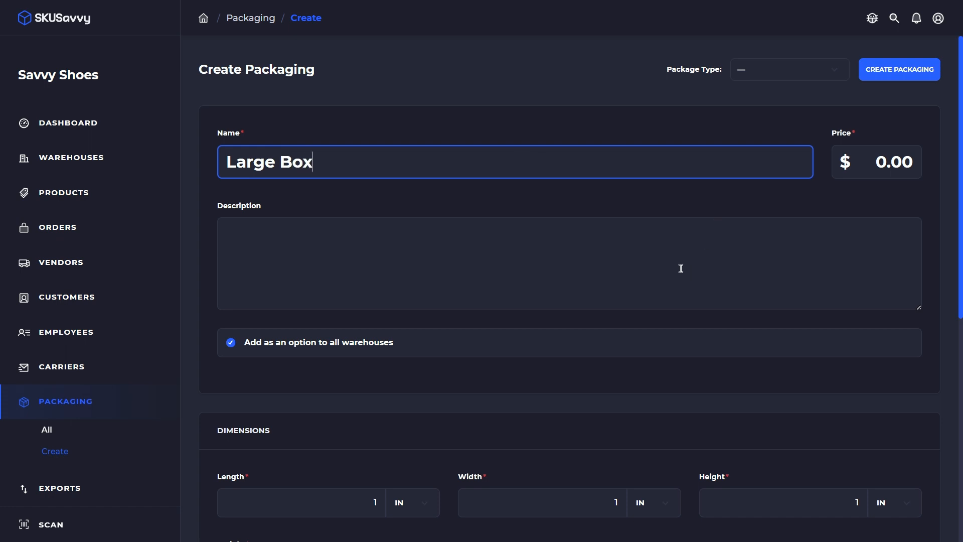
# Set the Large Box dimensions to 10 x 10 x 5 in and create the packaging
pyautogui.scroll(-1, 679, 269)
pyautogui.click(349, 438)
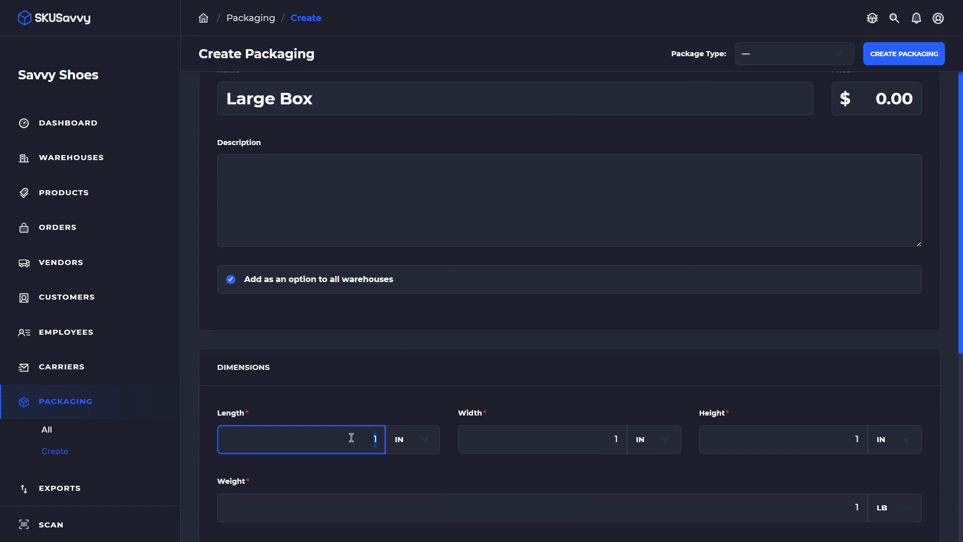
pyautogui.write('10')
pyautogui.press('Tab')
pyautogui.press('Tab')
pyautogui.write('10')
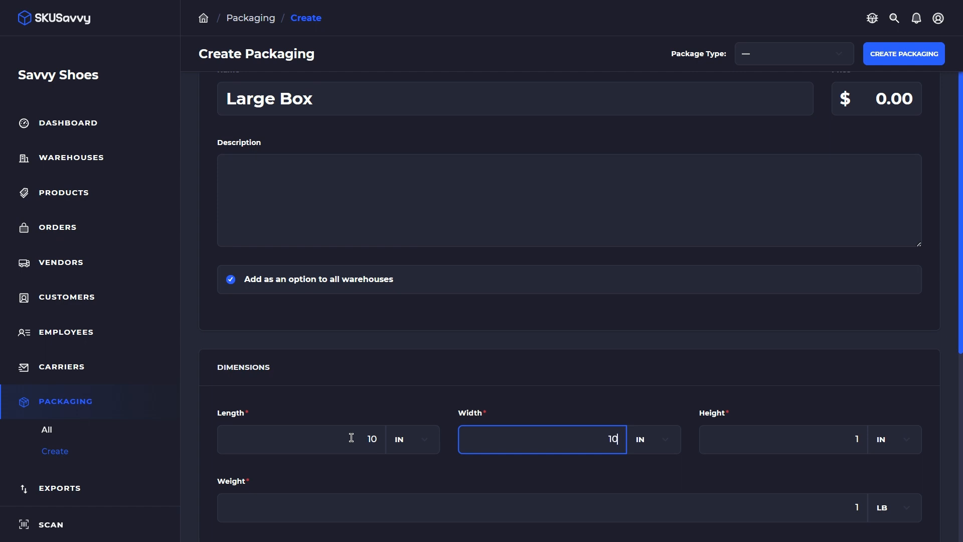
pyautogui.press('Tab')
pyautogui.press('Tab')
pyautogui.write('5')
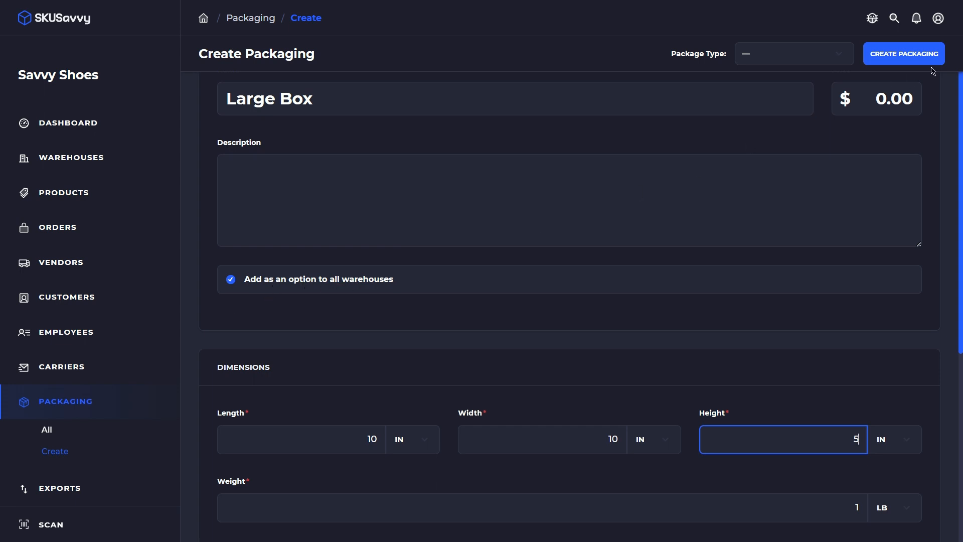
pyautogui.click(918, 60)
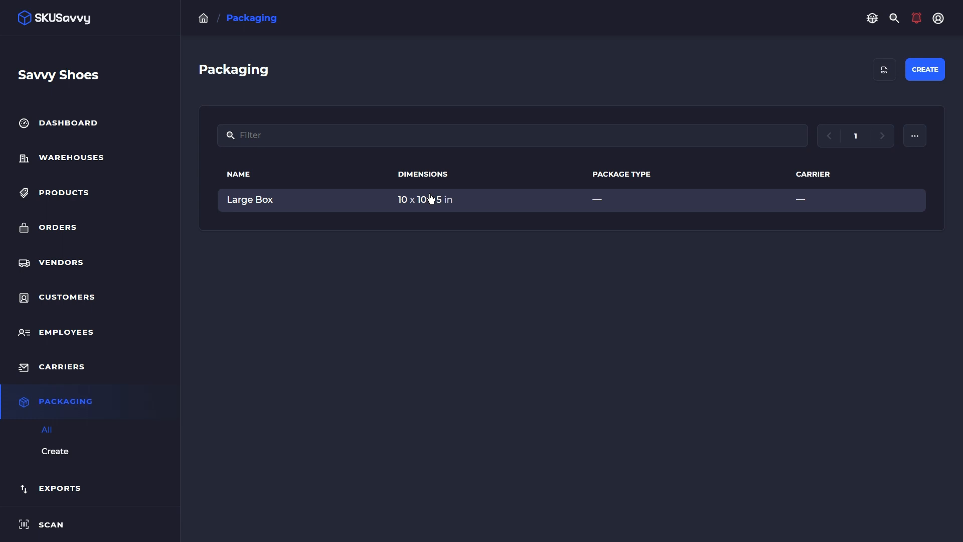
# Open the most recent outbound order and review its customer details, order contents and shipments
pyautogui.click(74, 238)
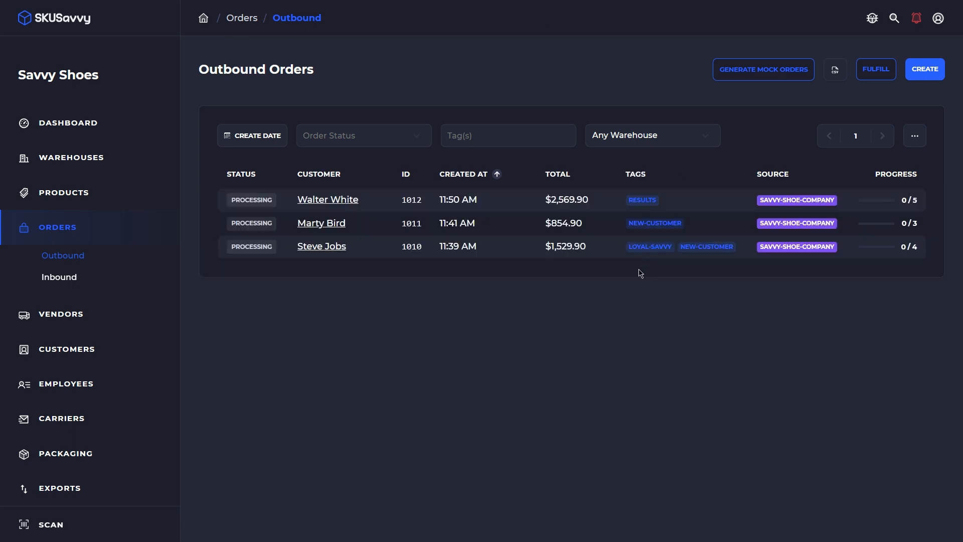
pyautogui.click(503, 203)
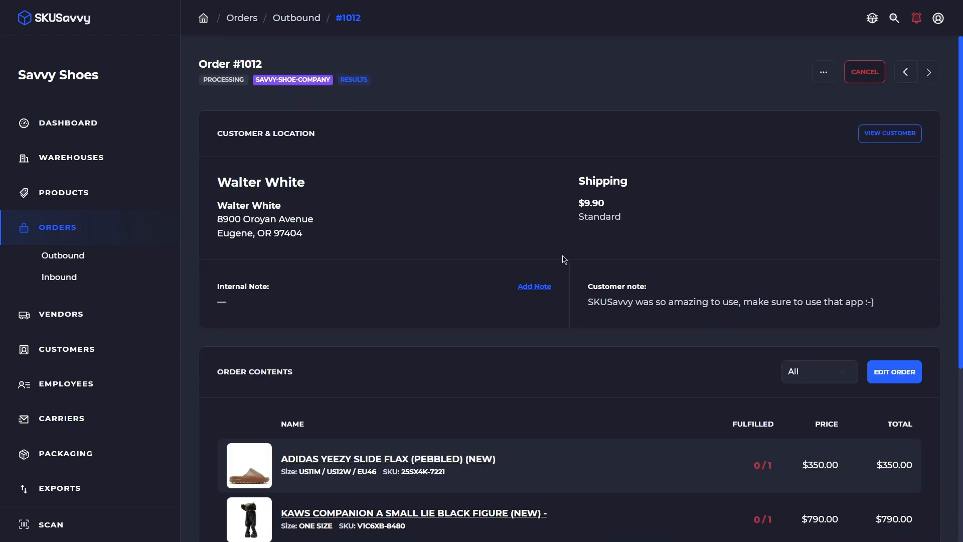
pyautogui.scroll(-1, 603, 301)
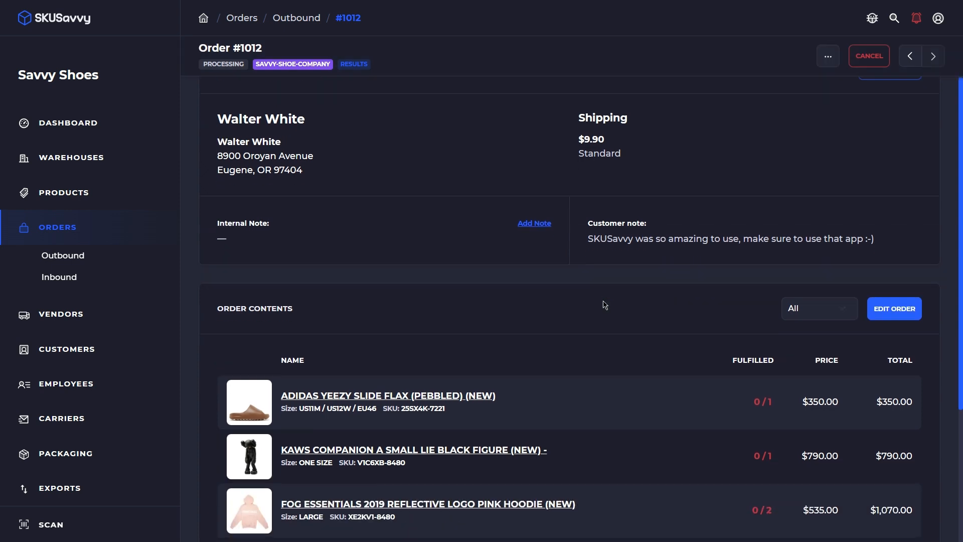
pyautogui.scroll(-3, 605, 304)
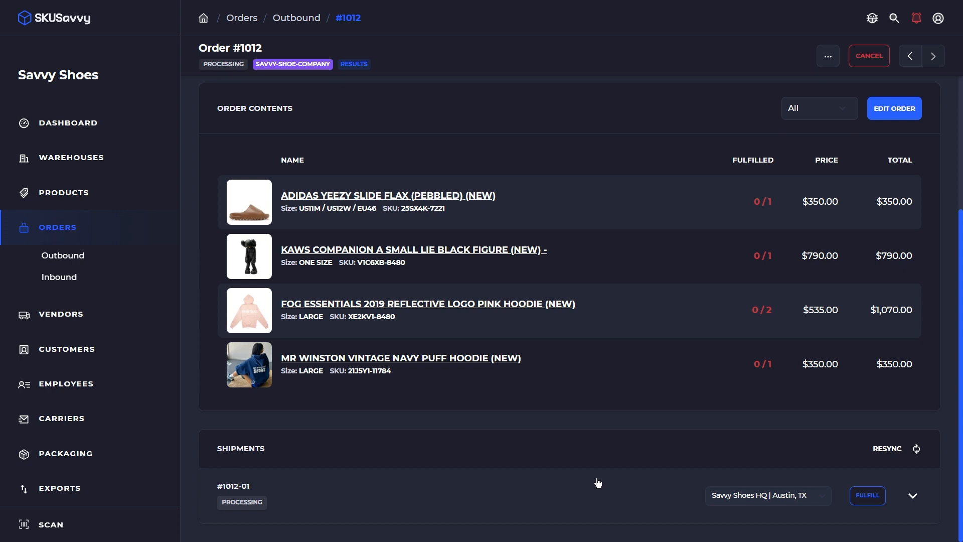
# Keep Savvy Shoes HQ | Austin, TX as the shipment's warehouse and start fulfilling it without an existing batch
pyautogui.click(763, 499)
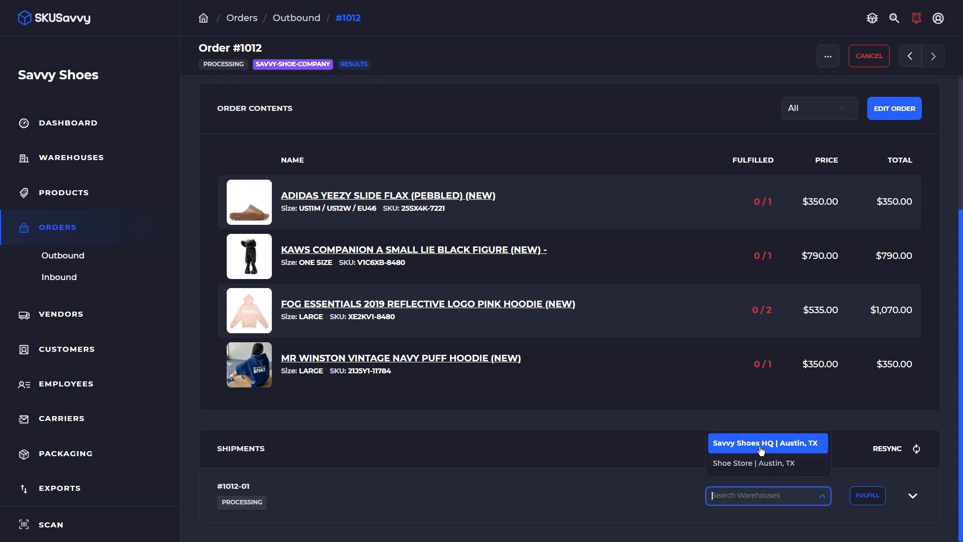
pyautogui.click(674, 446)
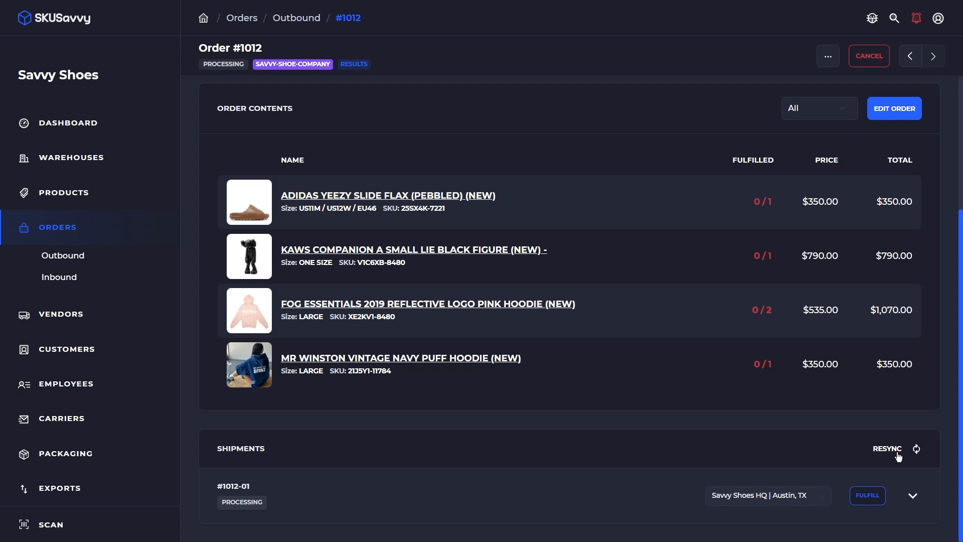
pyautogui.click(868, 496)
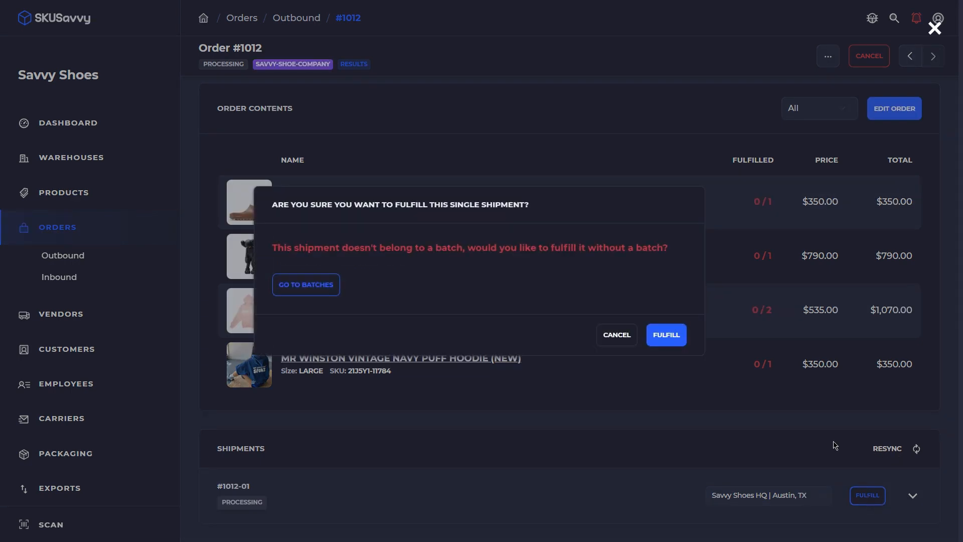
pyautogui.click(669, 336)
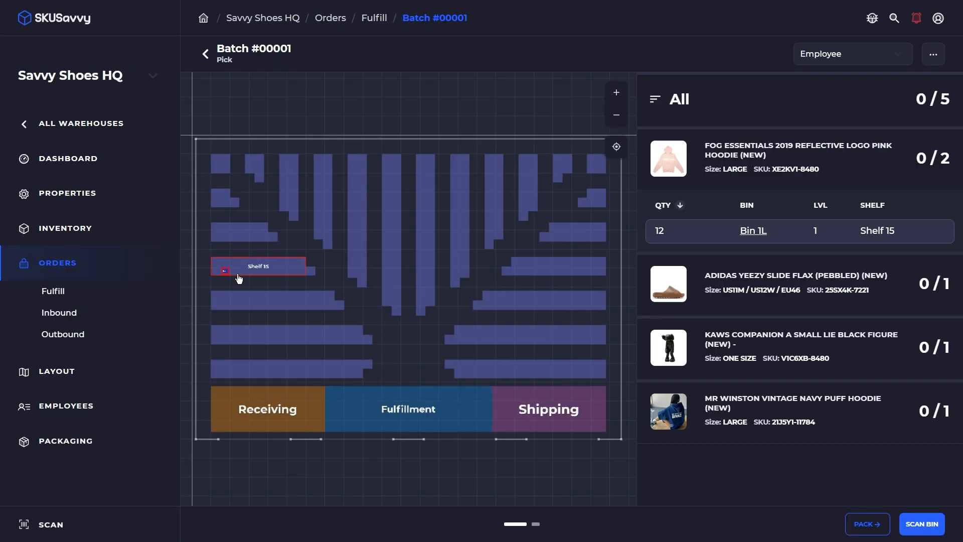
# Locate Bin 1L of Shelf 15 on the batch's pick map, and return to the list of warehouses
pyautogui.scroll(3, 239, 276)
pyautogui.moveTo(281, 284); pyautogui.dragTo(350, 293)
pyautogui.scroll(2, 300, 294)
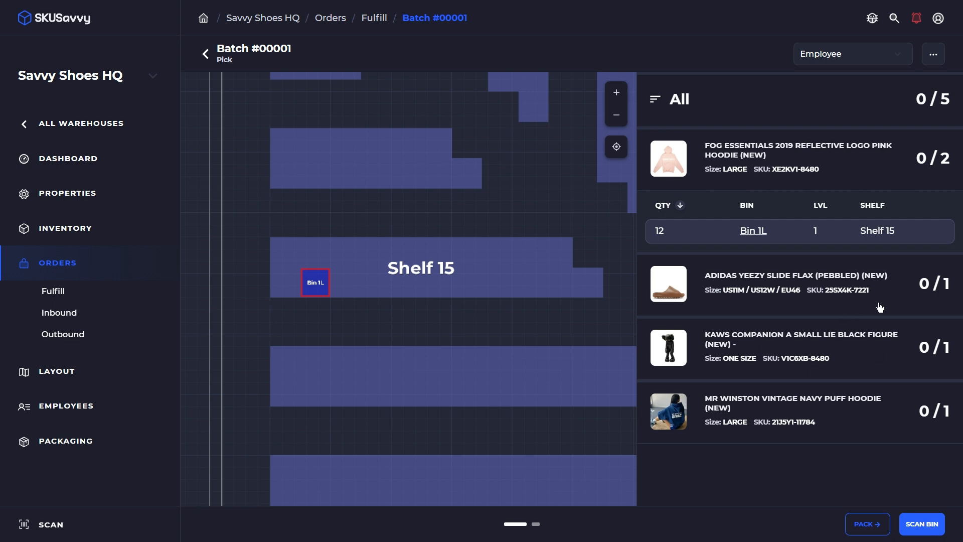
pyautogui.click(106, 123)
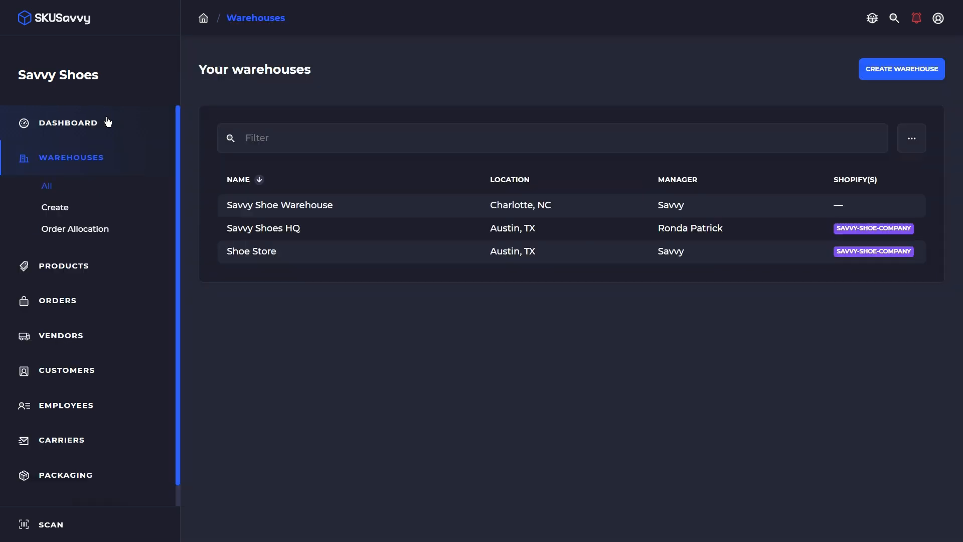
# Turn off the fulfillment scan points Scan Bin and Scan Item for picking and Scan Item for packing, and save the configuration
pyautogui.click(105, 126)
pyautogui.click(74, 236)
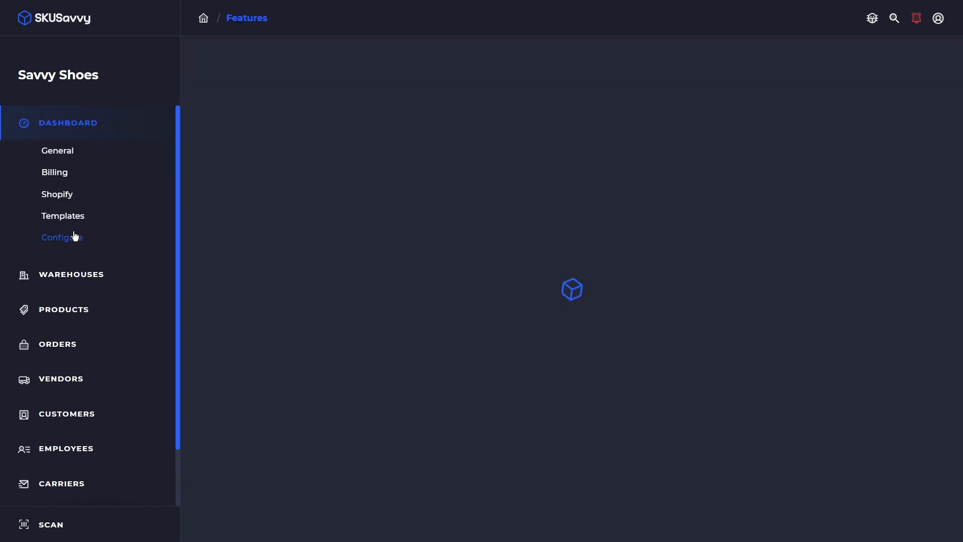
pyautogui.scroll(-1, 379, 251)
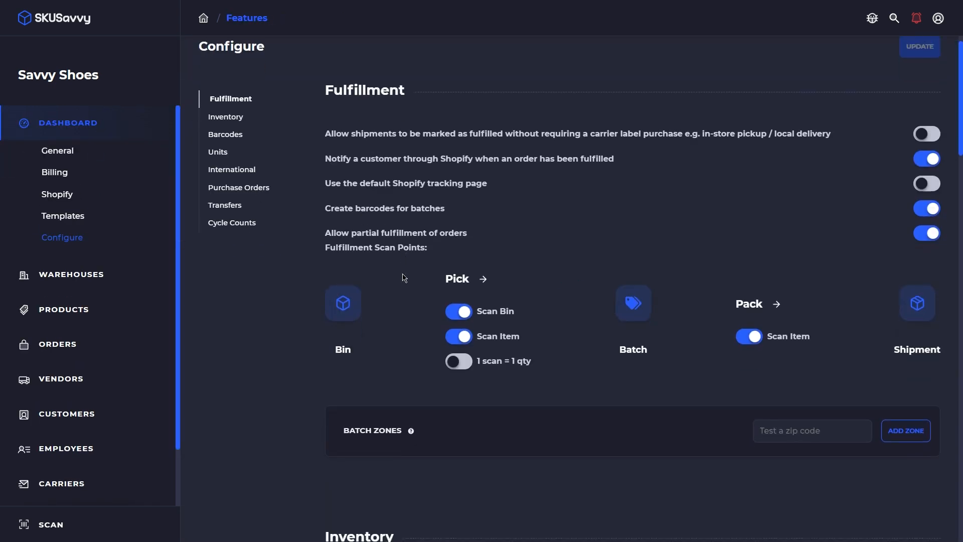
pyautogui.click(464, 272)
pyautogui.click(459, 297)
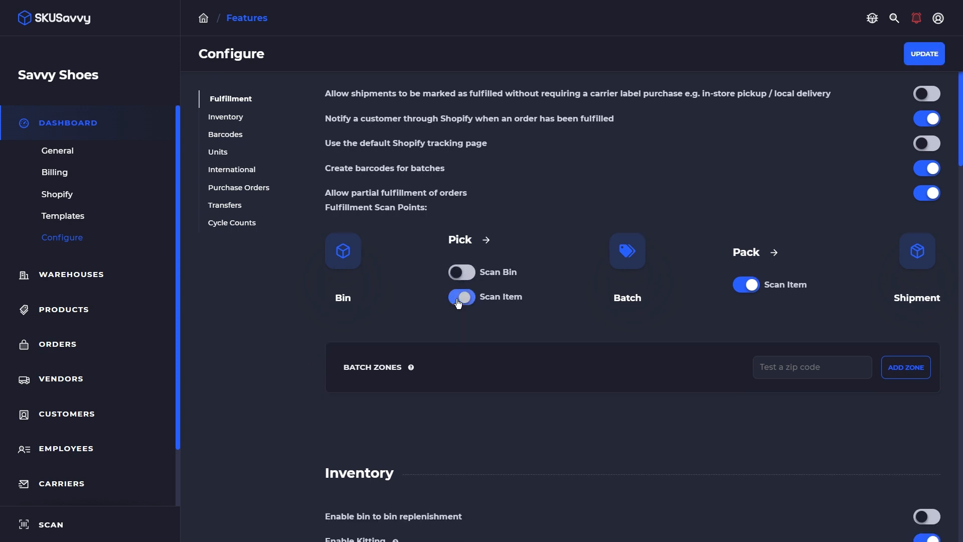
pyautogui.click(748, 290)
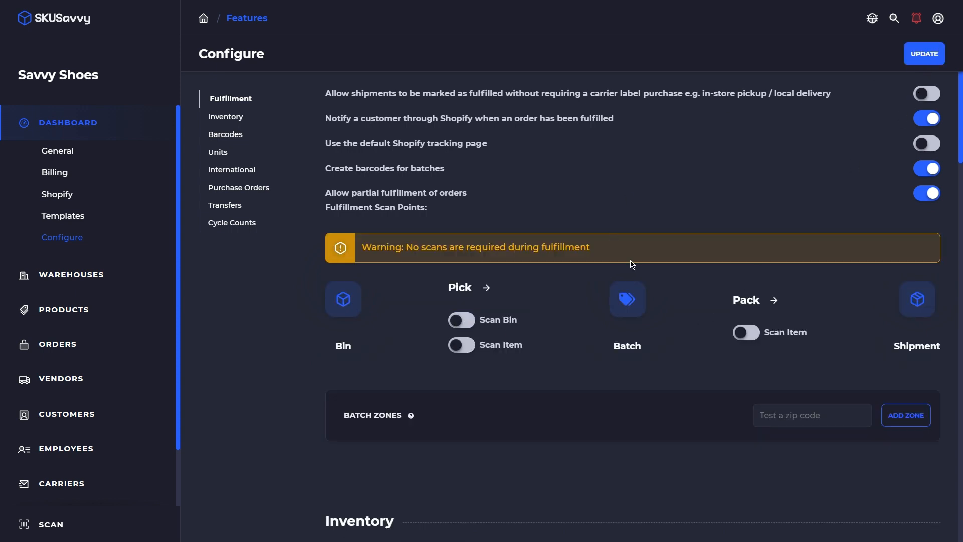
pyautogui.click(923, 57)
# Reopen the most recent outbound order and resume fulfilling its shipment
pyautogui.click(100, 281)
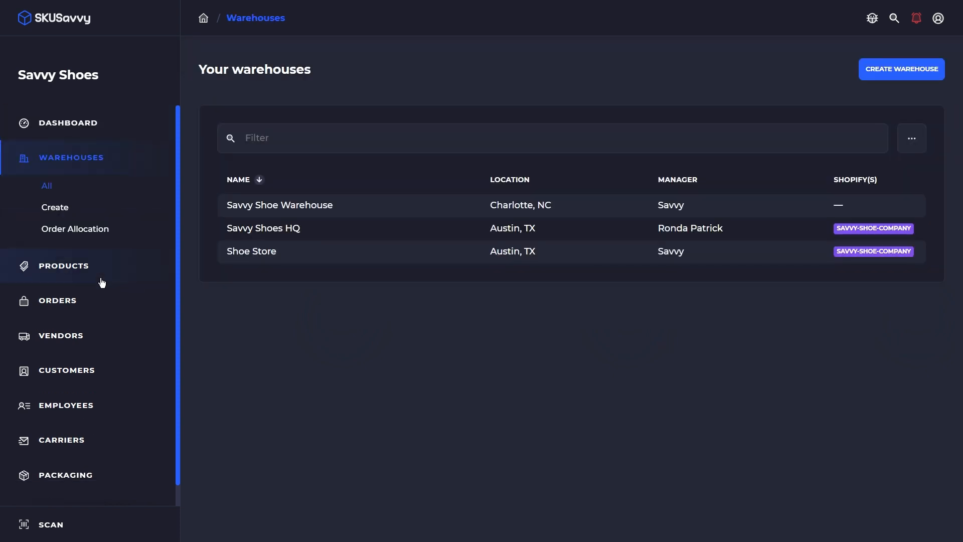
pyautogui.click(80, 296)
pyautogui.click(421, 204)
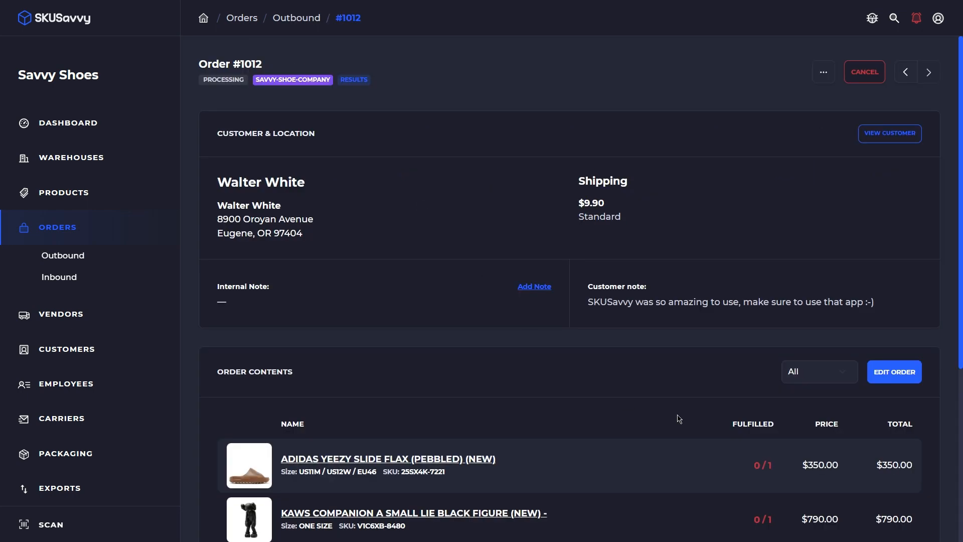
pyautogui.scroll(-5, 791, 501)
pyautogui.click(874, 499)
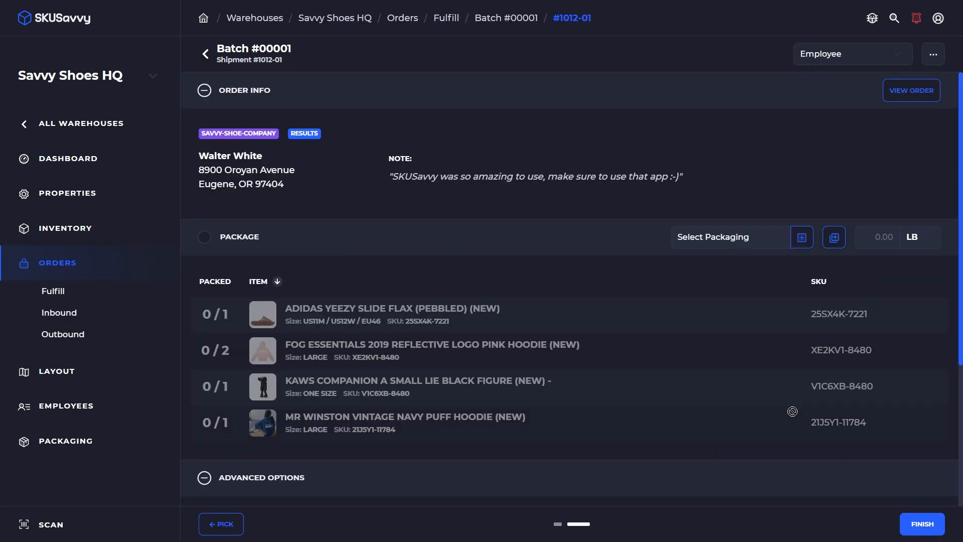
# Return to the batch's pick stage and pick the two Large FOG Essentials pink hoodies from Bin 1L on Shelf 15
pyautogui.click(222, 524)
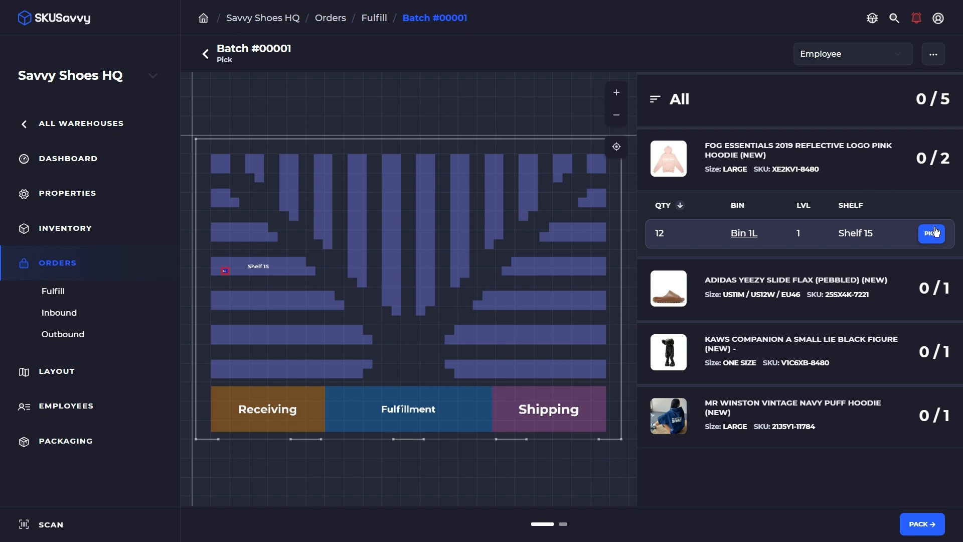
pyautogui.click(934, 233)
pyautogui.click(673, 178)
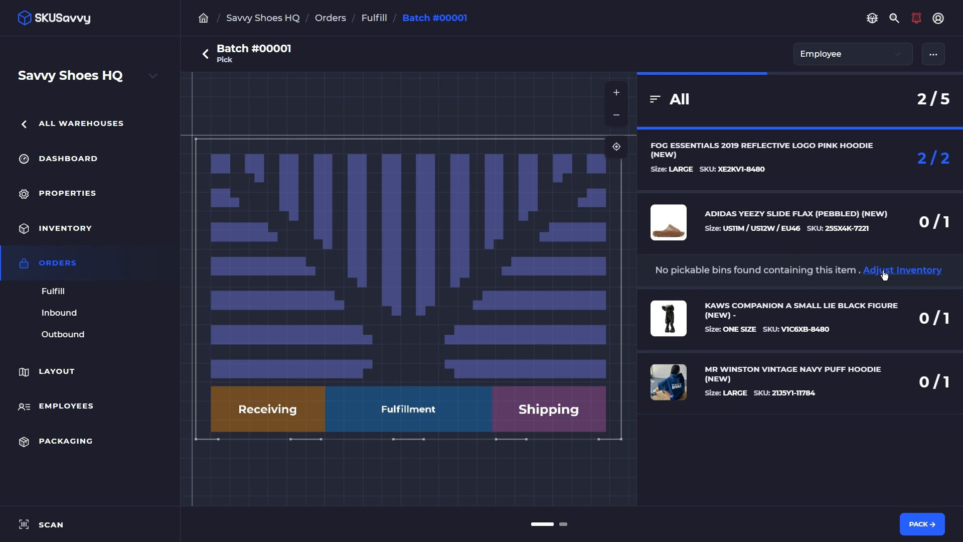
# Assign the ADIDAS Yeezy Slide Flax stock without a location to Bin 1S on Shelf 17, Level 1
pyautogui.click(884, 273)
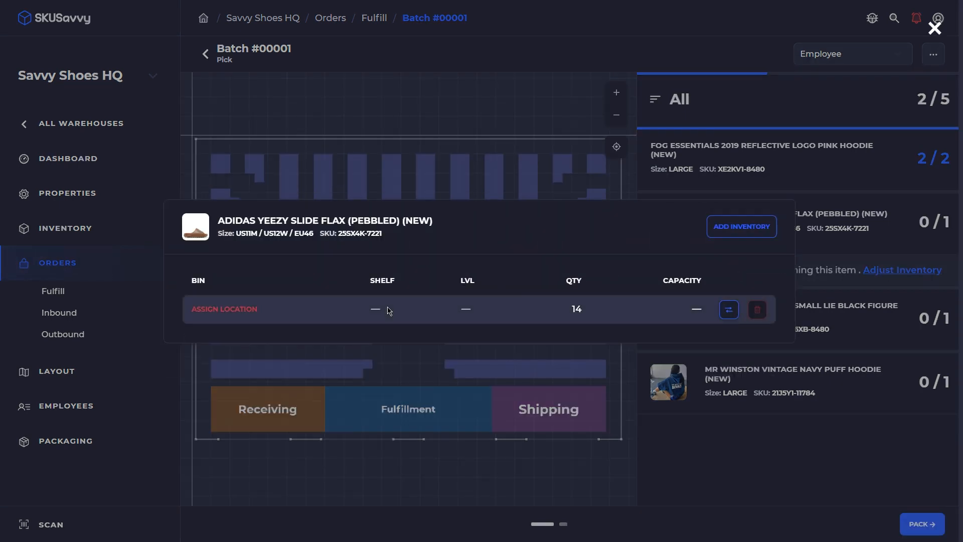
pyautogui.click(236, 311)
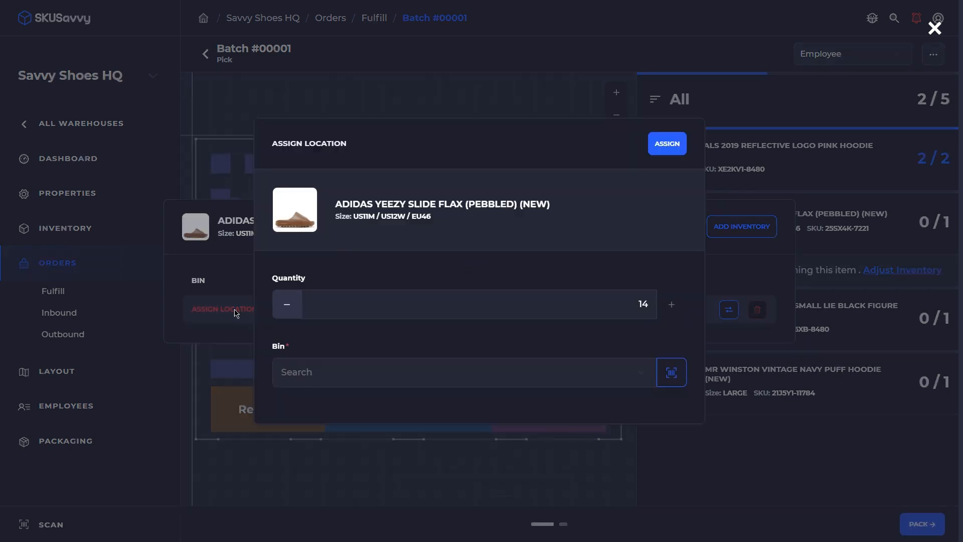
pyautogui.click(375, 364)
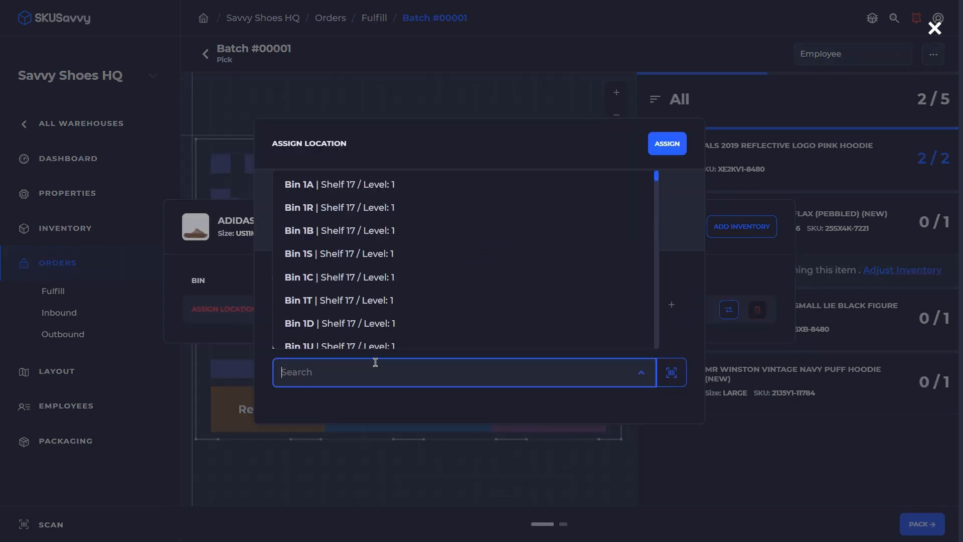
pyautogui.click(434, 265)
pyautogui.click(667, 145)
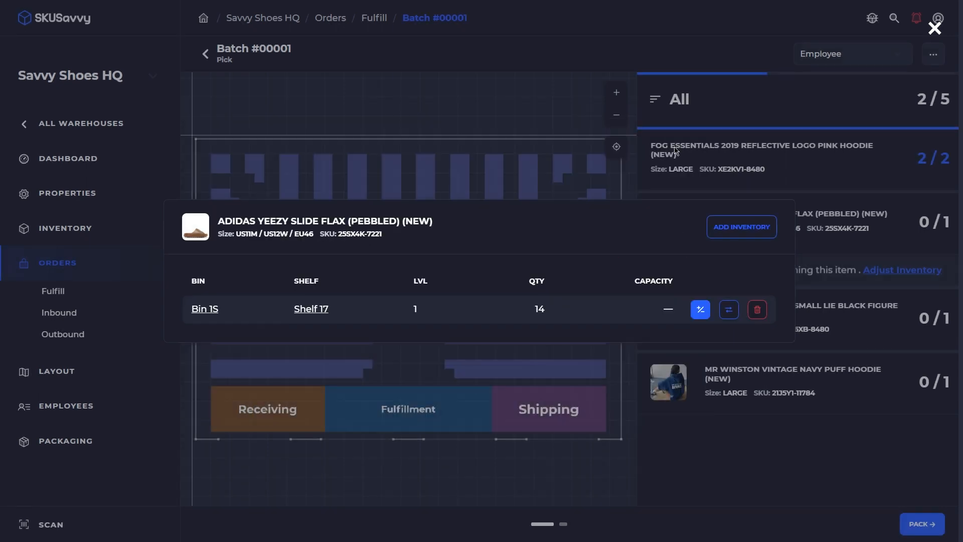
pyautogui.click(836, 285)
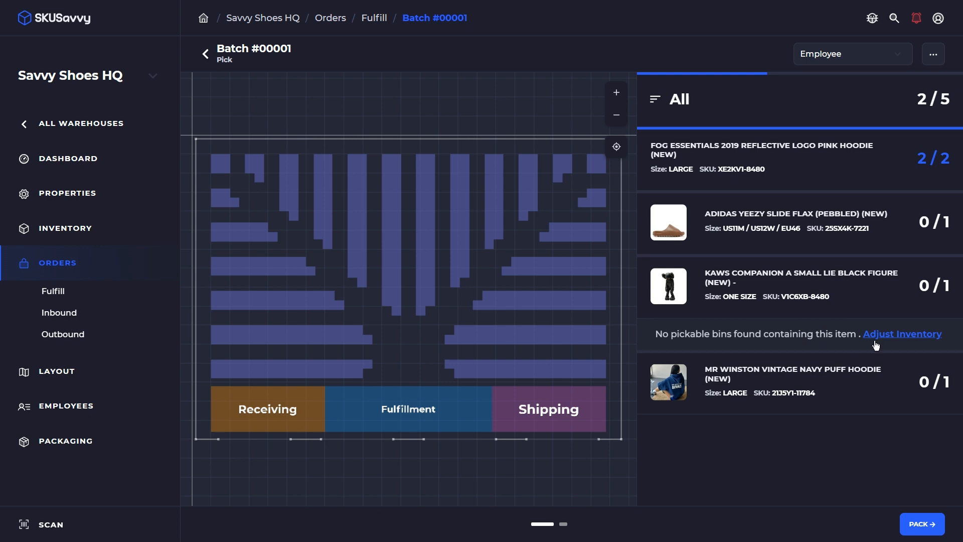
# Assign the KAWS Companion black figure stock without a location to Bin 1R on Shelf 17, Level 1
pyautogui.click(882, 336)
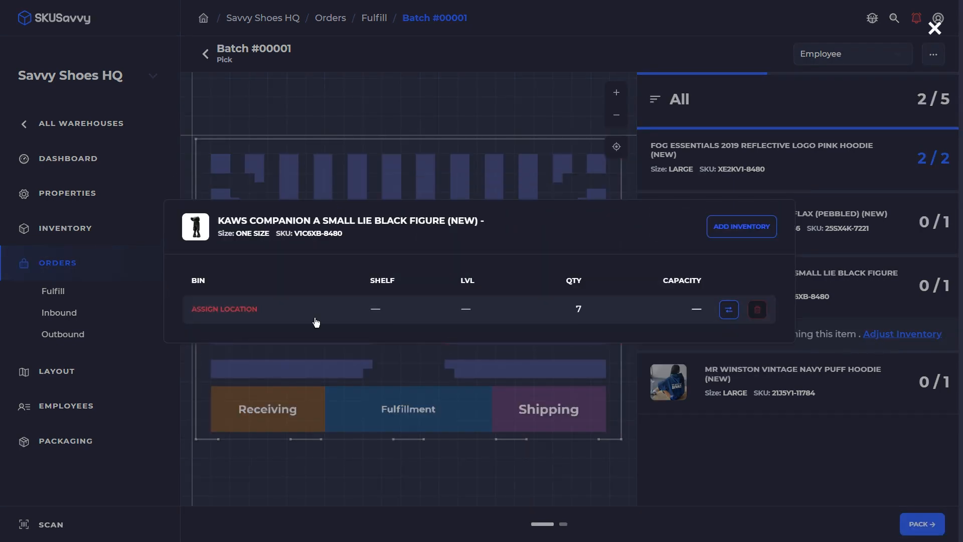
pyautogui.click(241, 310)
pyautogui.click(385, 372)
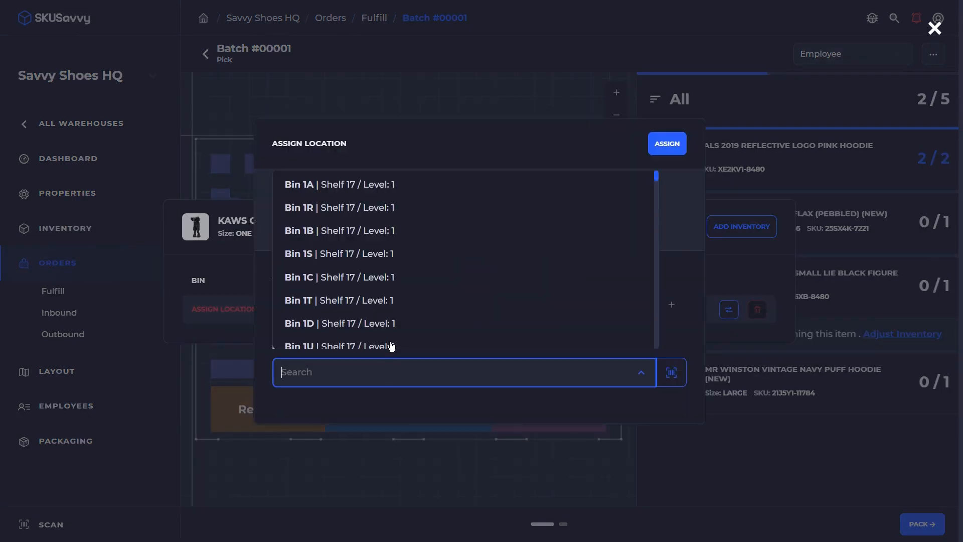
pyautogui.click(408, 208)
pyautogui.click(667, 145)
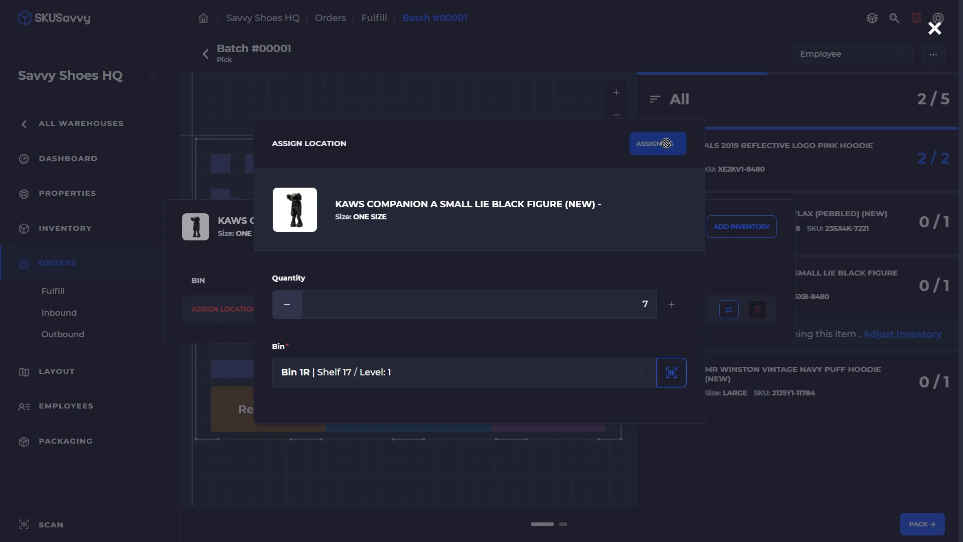
pyautogui.click(795, 371)
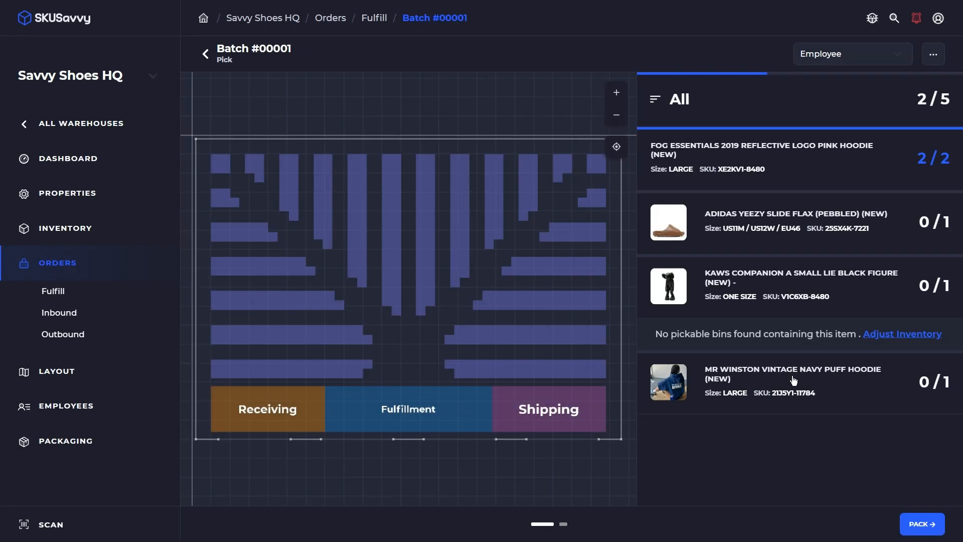
# Assign the Large Mr Winston Vintage navy hoodie stock without a location to Bin 1I on Shelf 17, Level 1
pyautogui.click(796, 394)
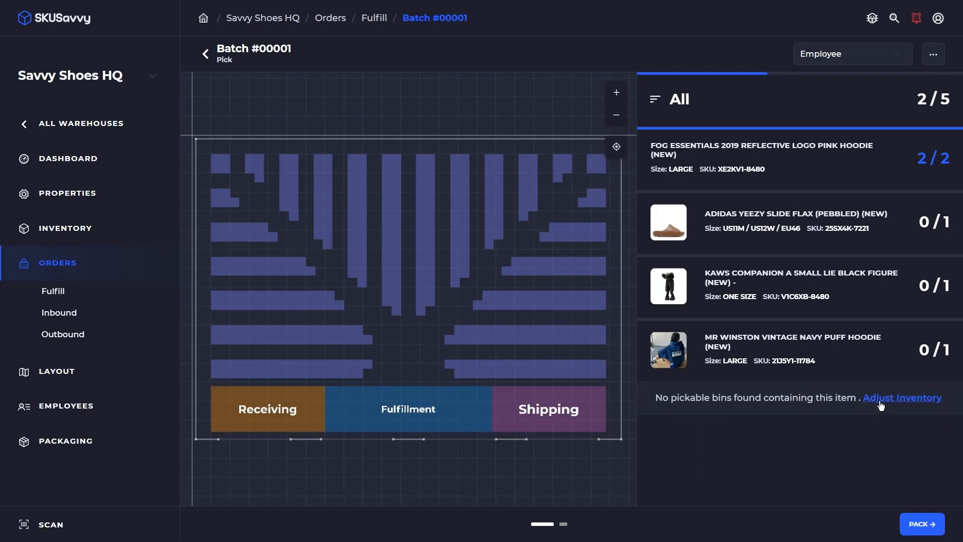
pyautogui.click(881, 402)
pyautogui.click(219, 311)
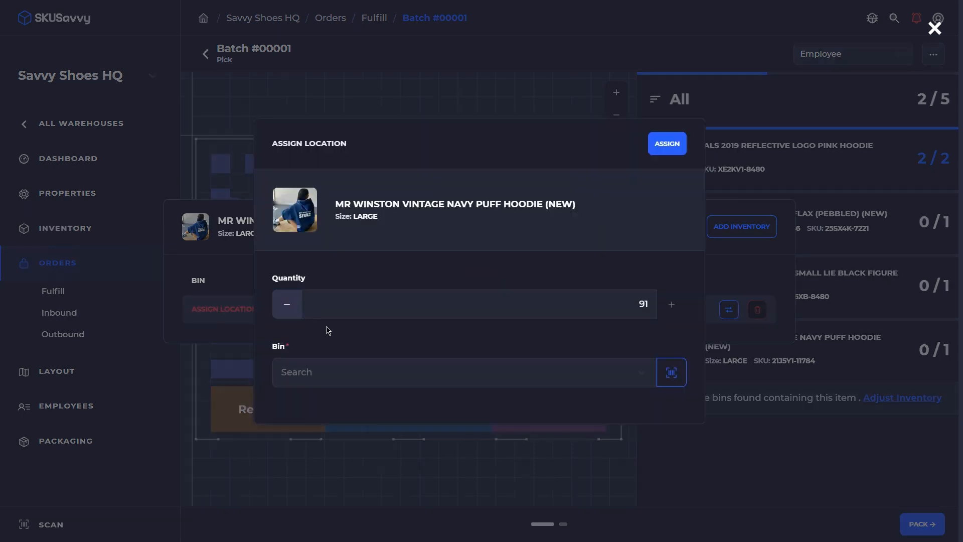
pyautogui.click(370, 372)
pyautogui.scroll(-5, 428, 337)
pyautogui.click(408, 302)
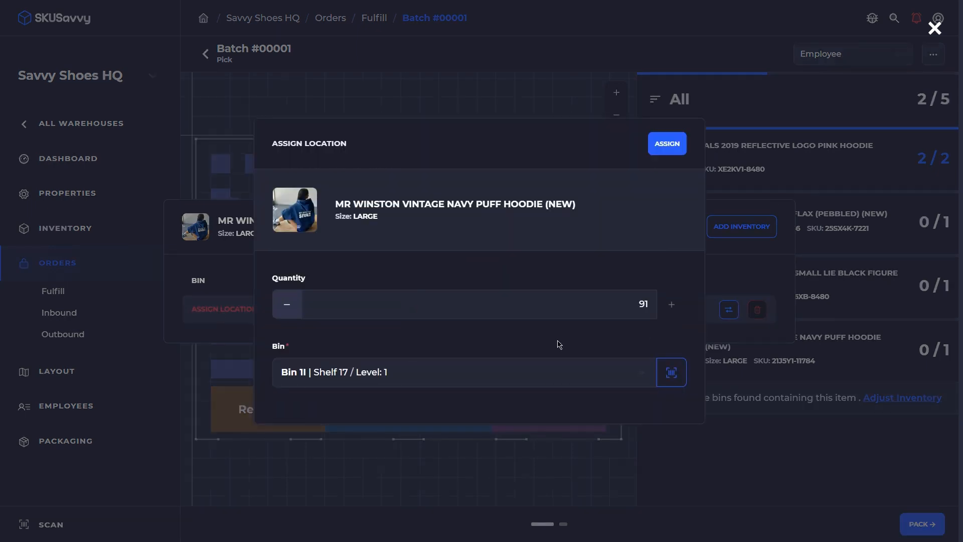
pyautogui.click(677, 145)
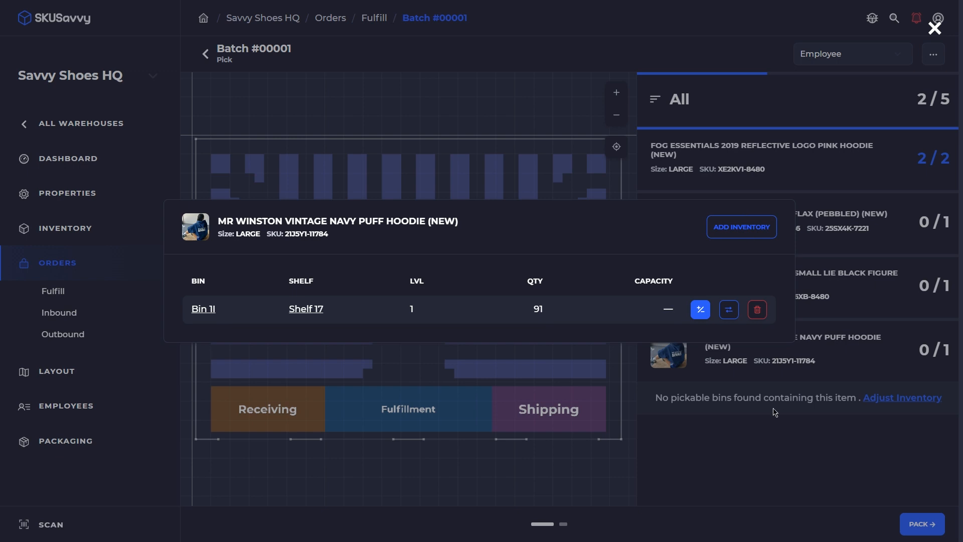
pyautogui.click(775, 412)
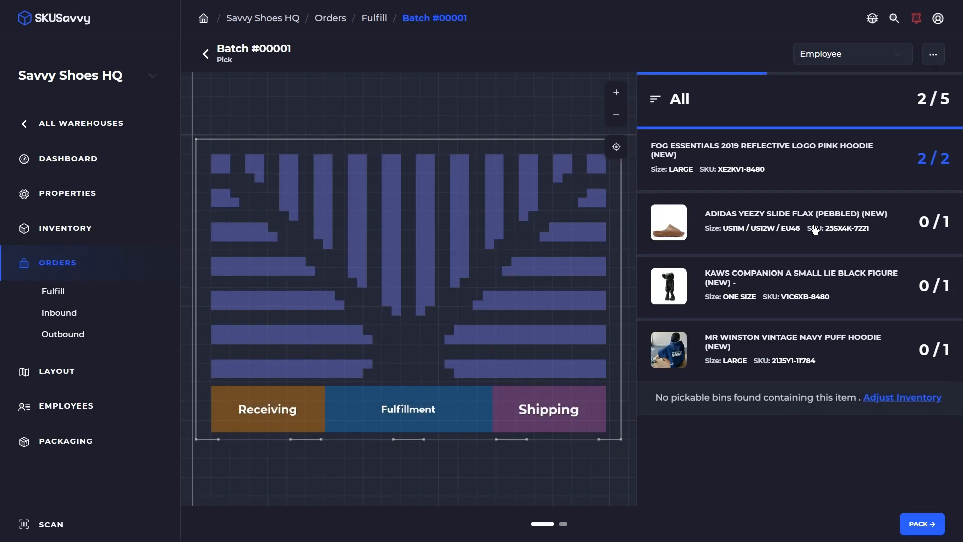
# Reload the pick page and pick the ADIDAS slides, KAWS figure and Mr Winston hoodie from their Shelf 17 bins
pyautogui.click(800, 234)
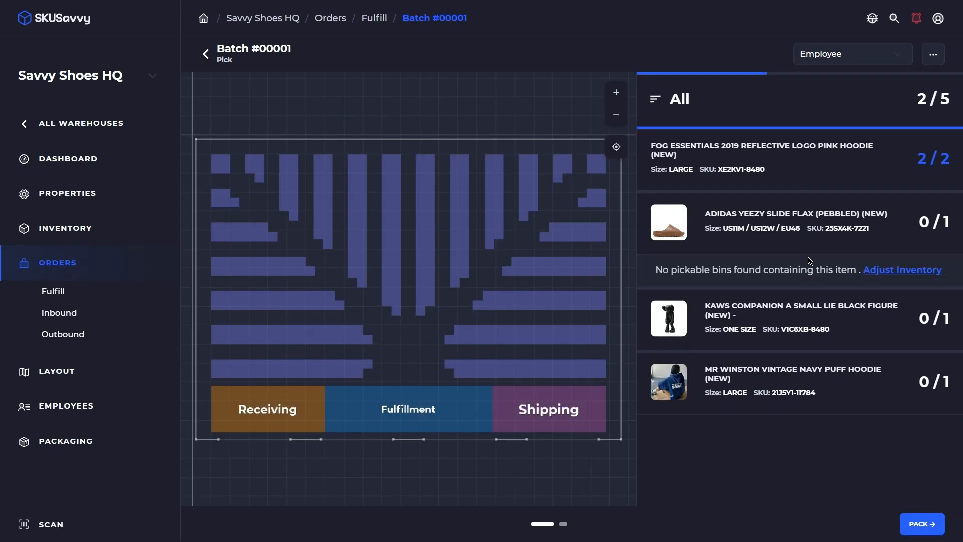
pyautogui.press('F5')
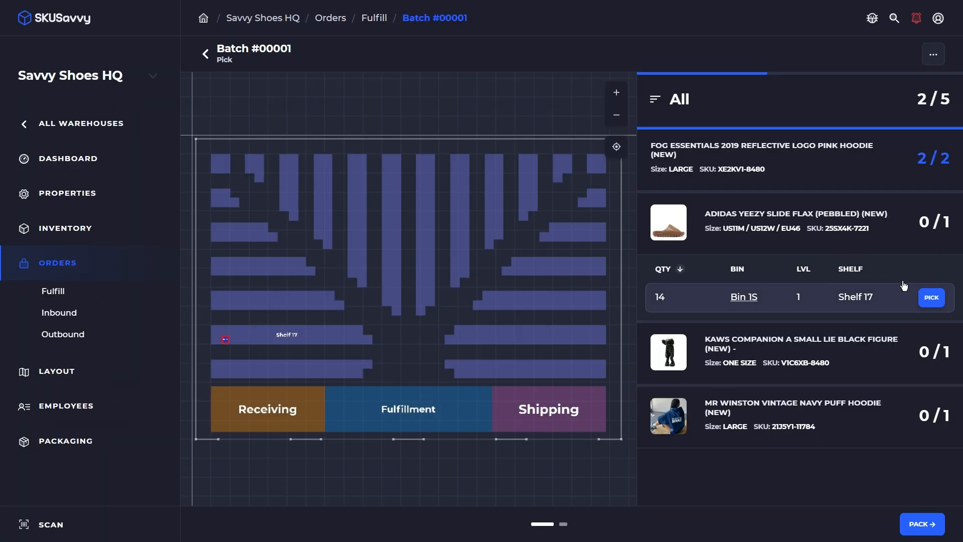
pyautogui.click(934, 299)
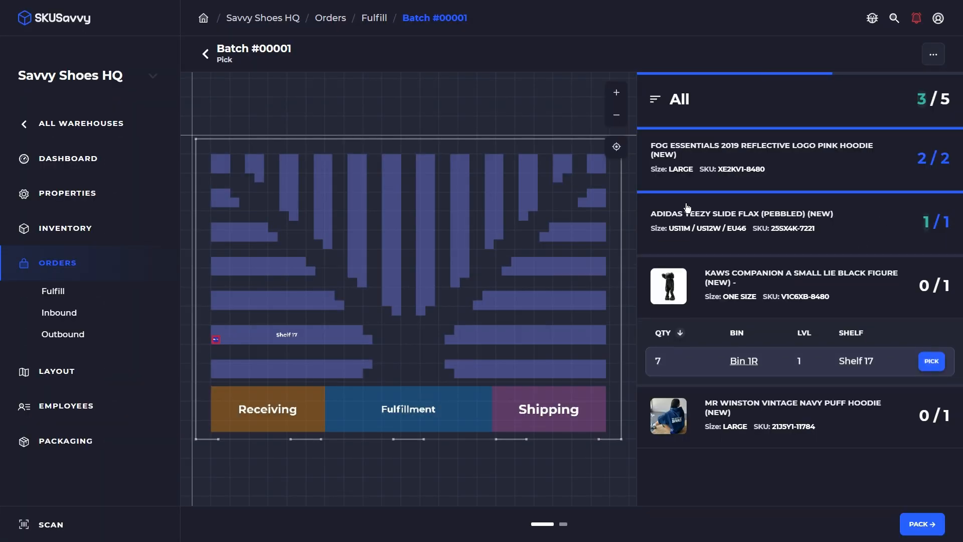
pyautogui.click(932, 365)
pyautogui.click(931, 424)
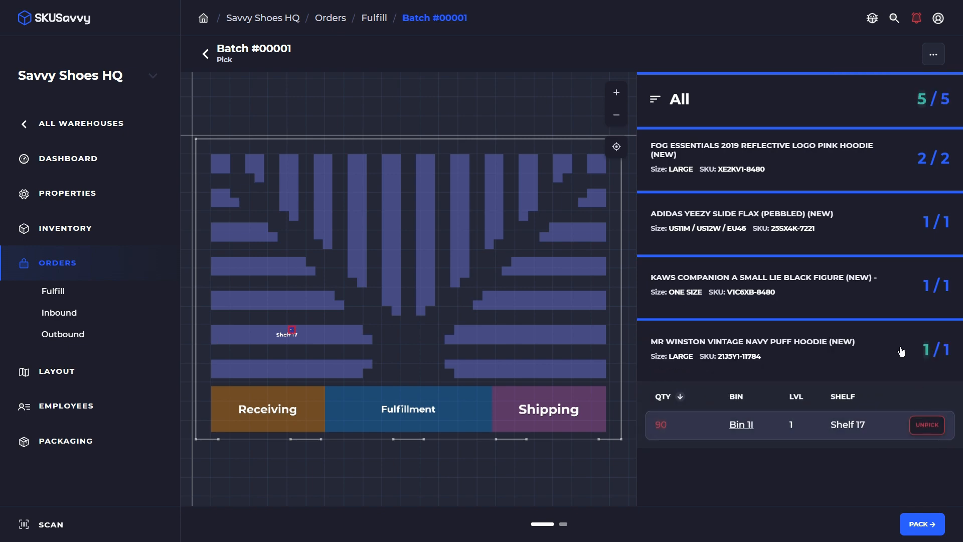
# Move the batch to packing and pack the ADIDAS slides, both FOG Essentials hoodies, the KAWS figure and the Mr Winston hoodie
pyautogui.click(926, 525)
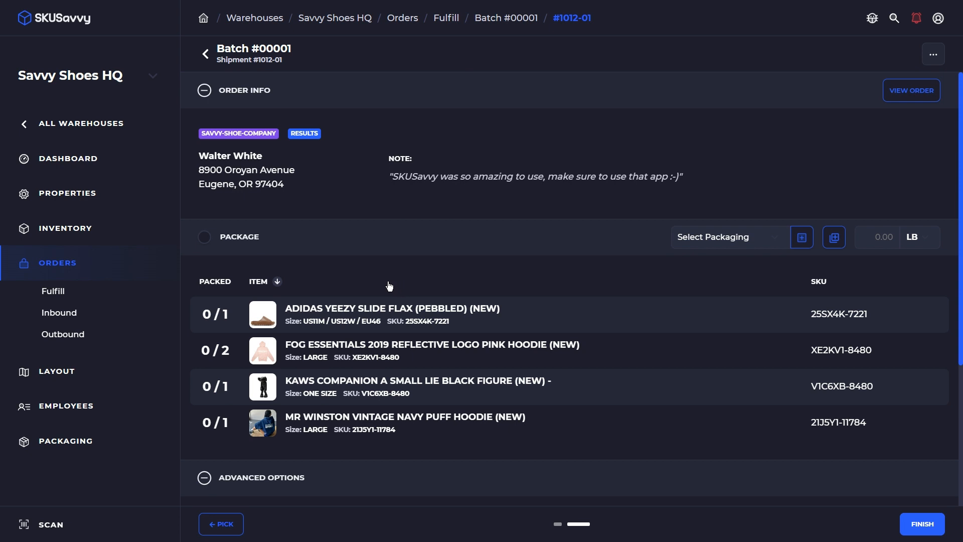
pyautogui.click(403, 313)
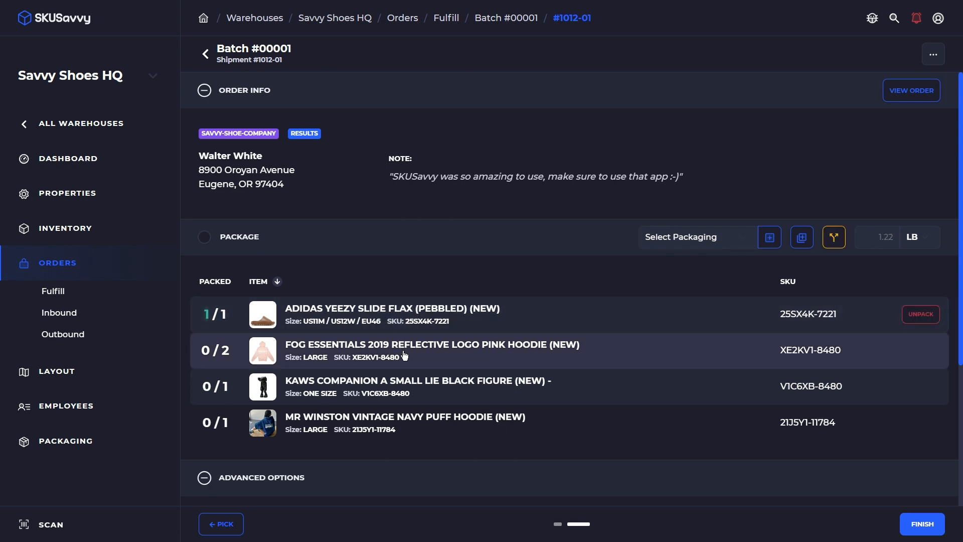
pyautogui.click(407, 355)
pyautogui.click(407, 355)
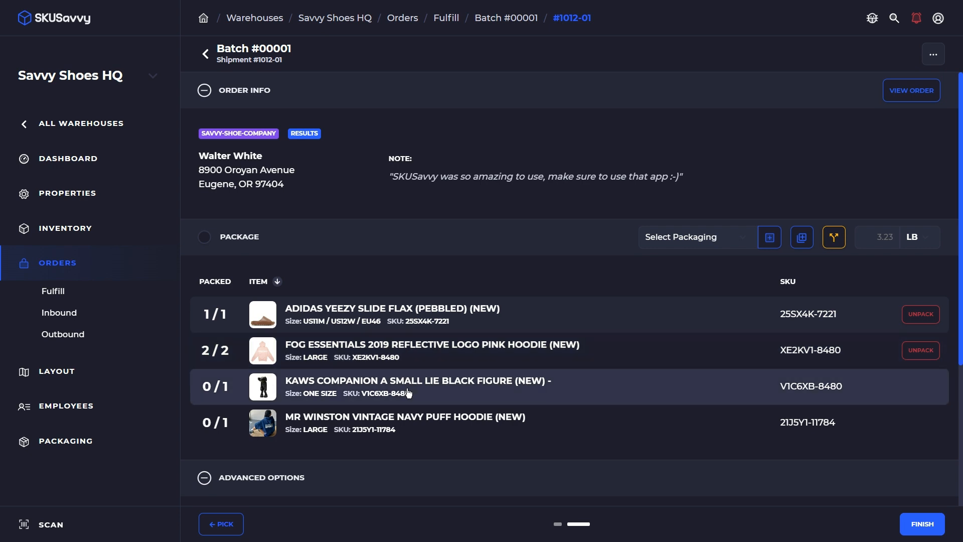
pyautogui.click(409, 393)
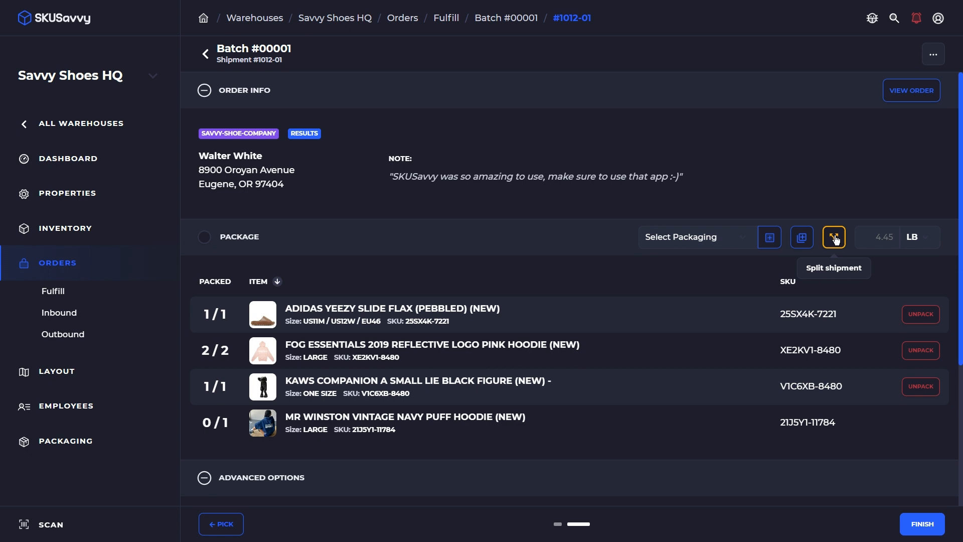
pyautogui.click(567, 420)
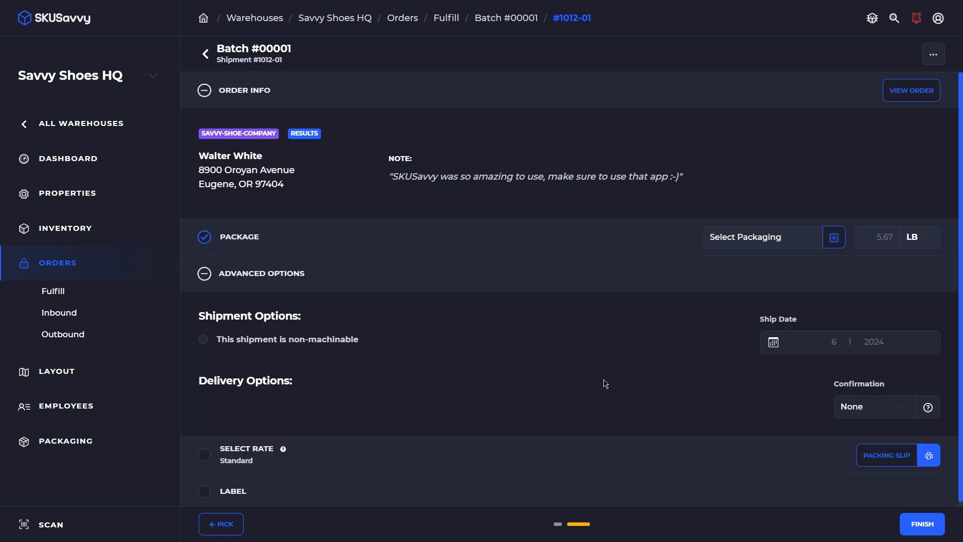
# Collapse the shipment's advanced options and view the packaging choices without selecting one
pyautogui.click(614, 283)
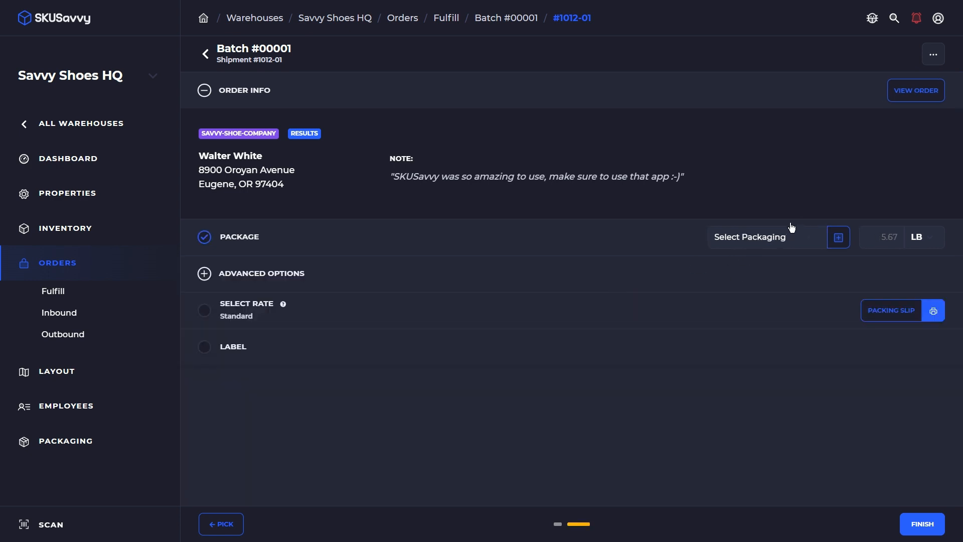
pyautogui.click(763, 237)
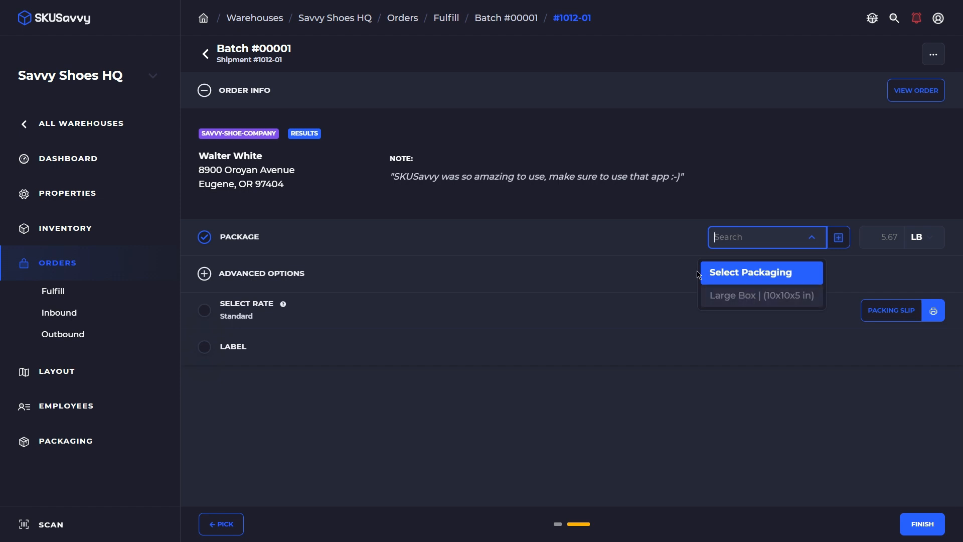
pyautogui.click(672, 242)
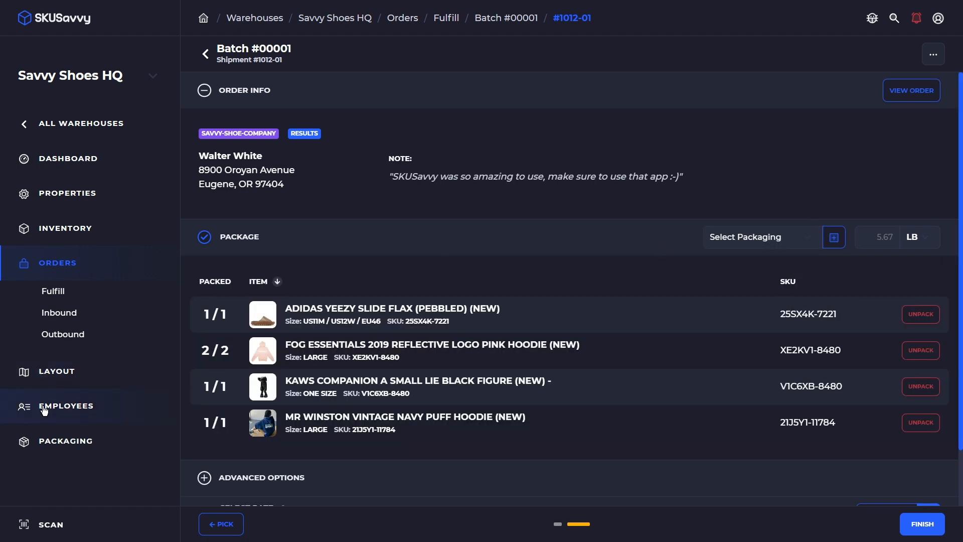
# Adjust the Large Box packaging stock by 10 and save it, staying on the packaging page
pyautogui.click(79, 440)
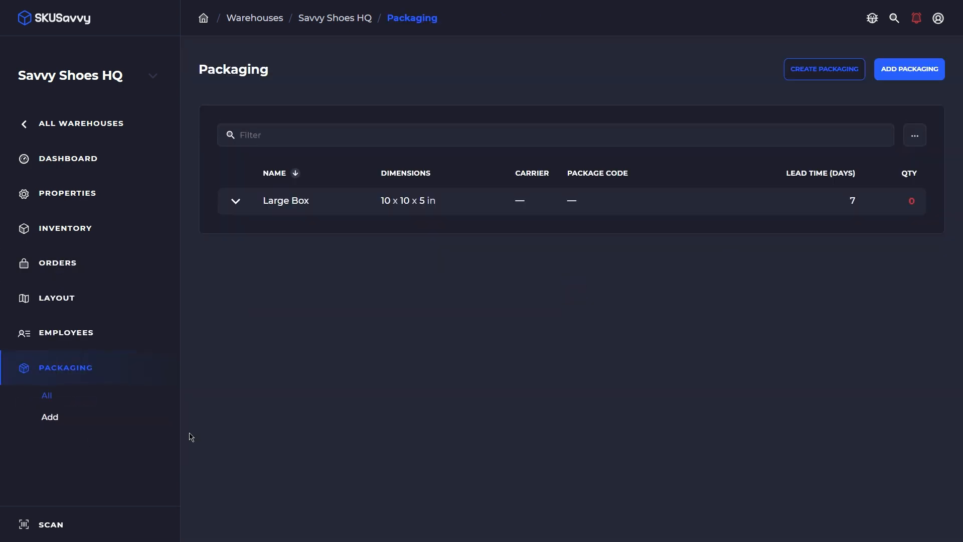
pyautogui.click(570, 206)
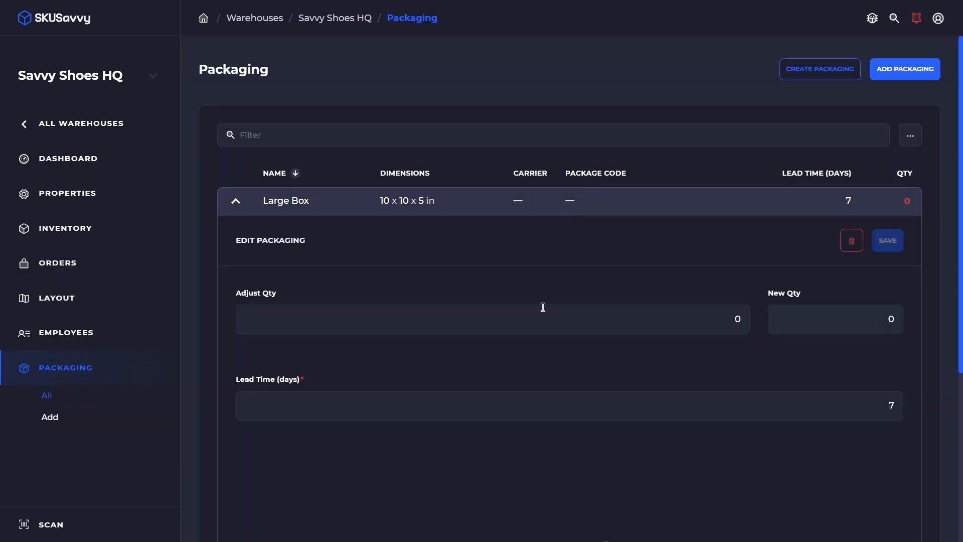
pyautogui.click(615, 311)
pyautogui.write('1')
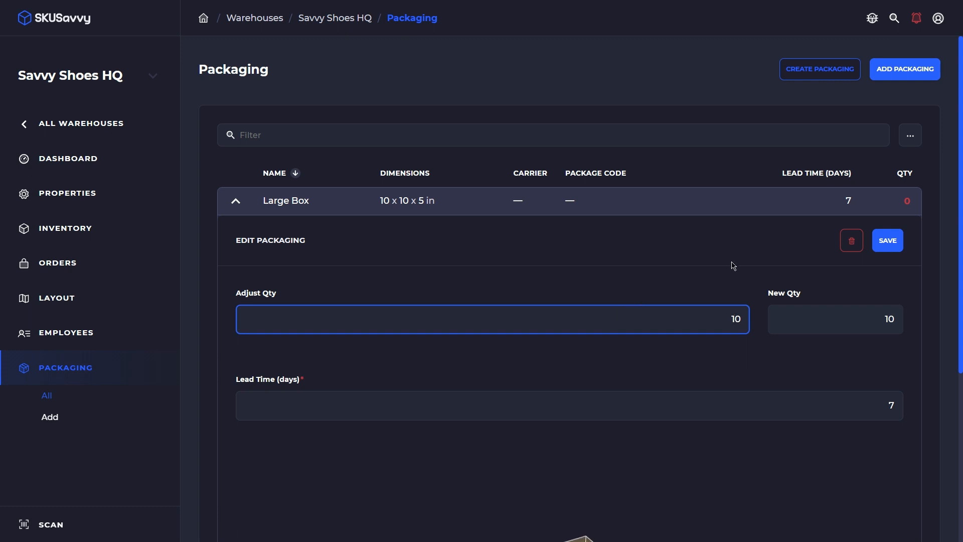
pyautogui.click(891, 244)
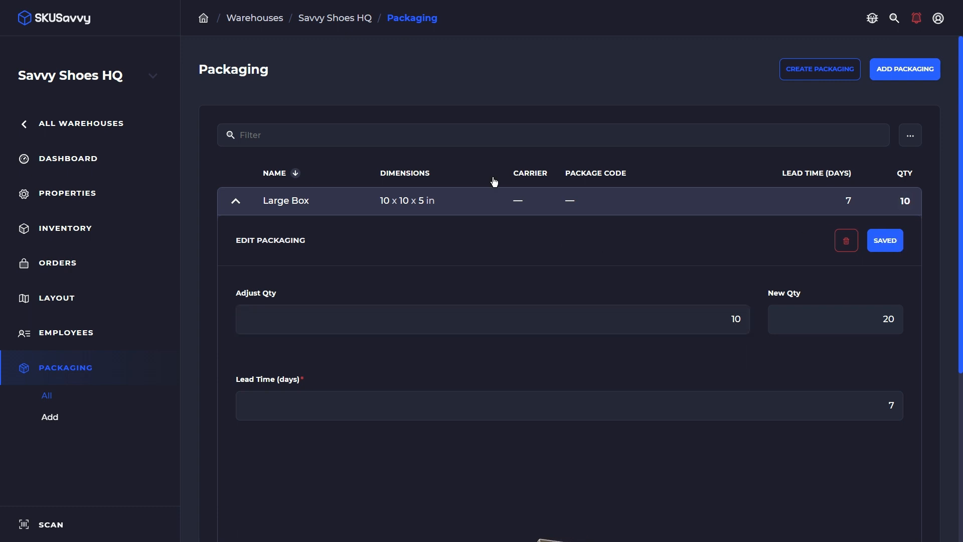
pyautogui.click(60, 132)
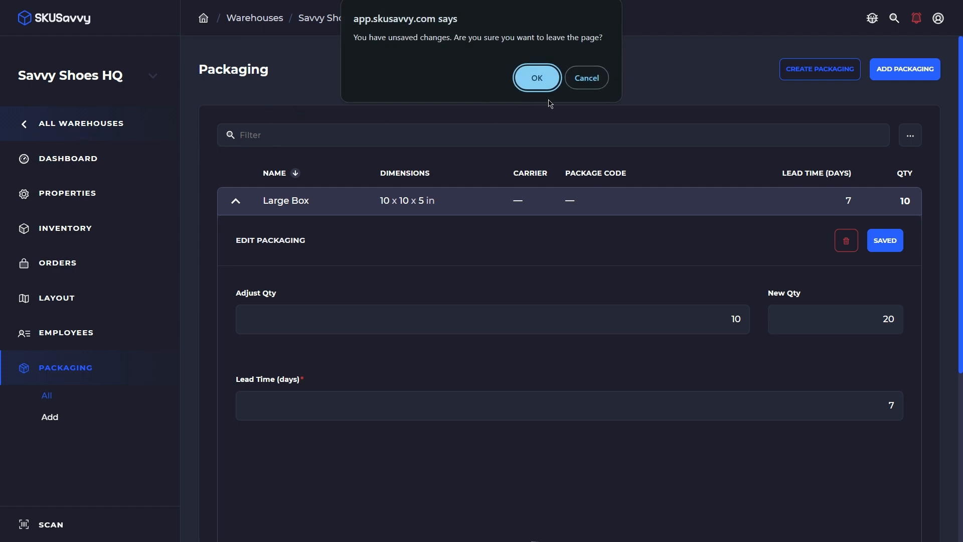
pyautogui.click(588, 81)
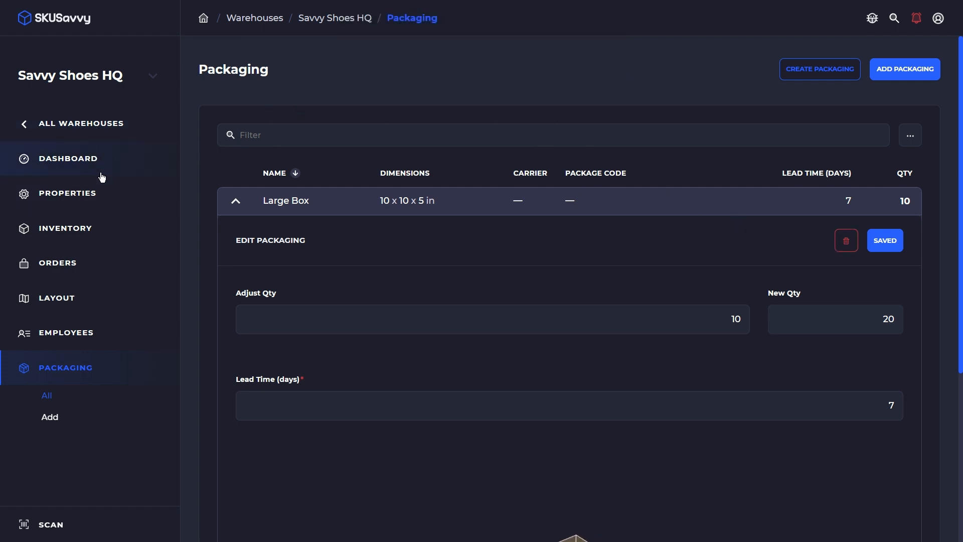
# Return to the packing stage of Batch #00001 and choose the Large Box (10x10x5 in) as the shipment's packaging
pyautogui.click(105, 264)
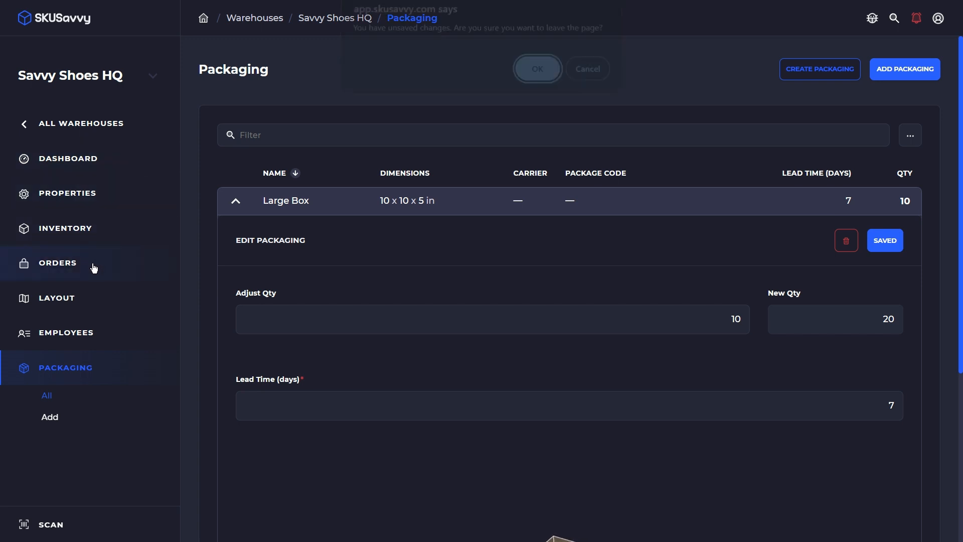
pyautogui.click(536, 78)
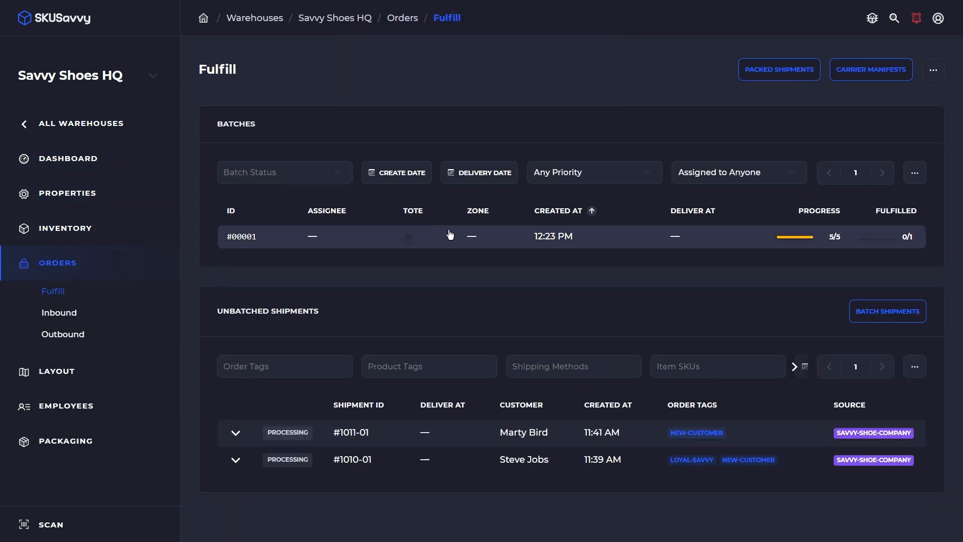
pyautogui.click(662, 245)
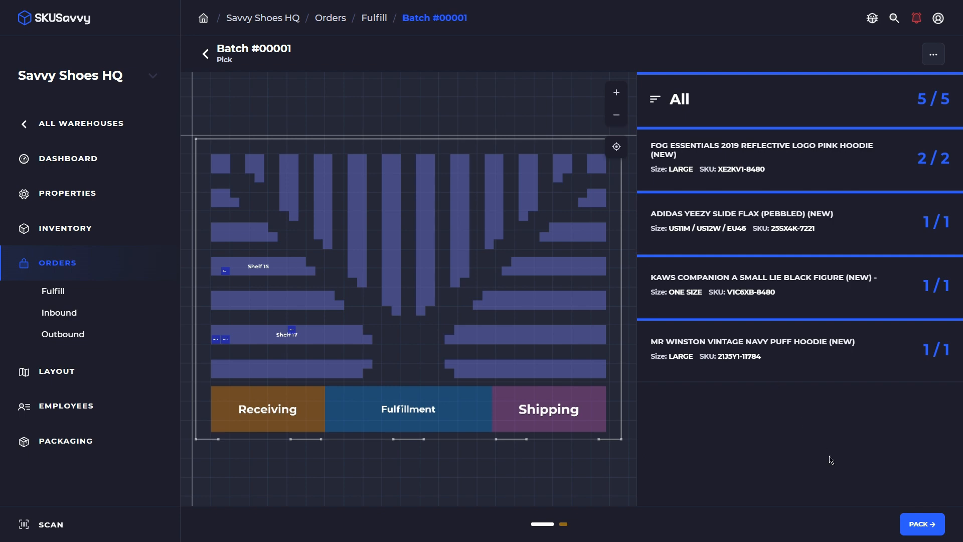
pyautogui.click(922, 524)
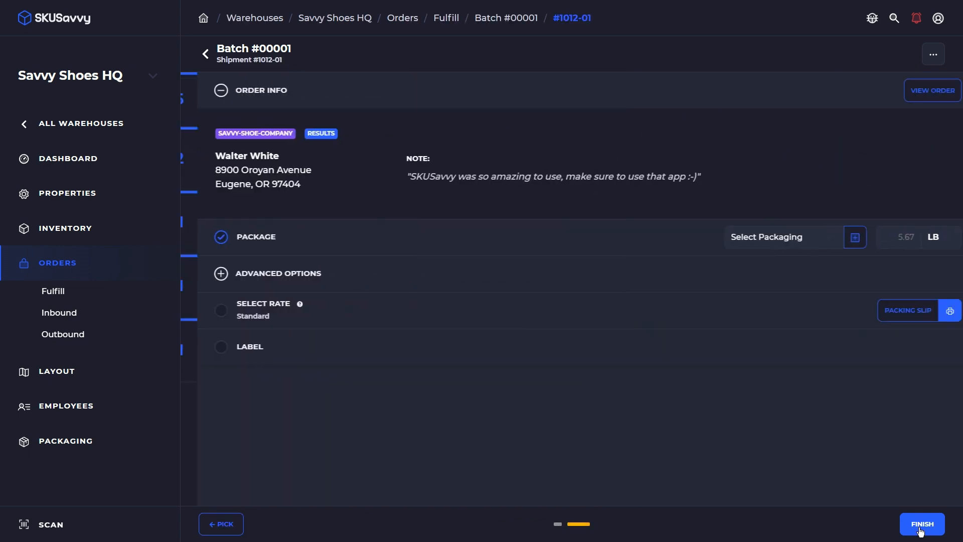
pyautogui.click(785, 240)
pyautogui.click(767, 296)
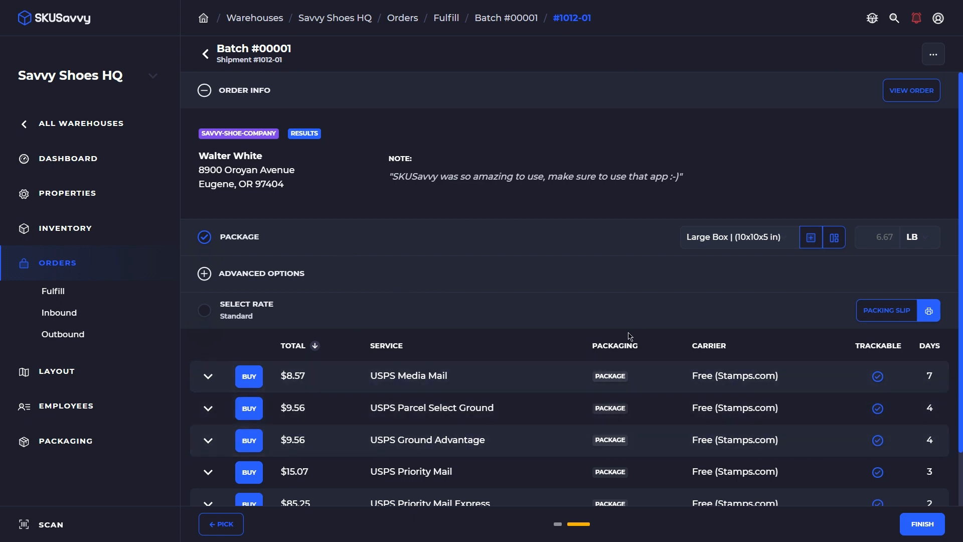
# In the batch settings, enable test labels, disable automatic label printing and enable printing the packing slip with the label
pyautogui.click(942, 61)
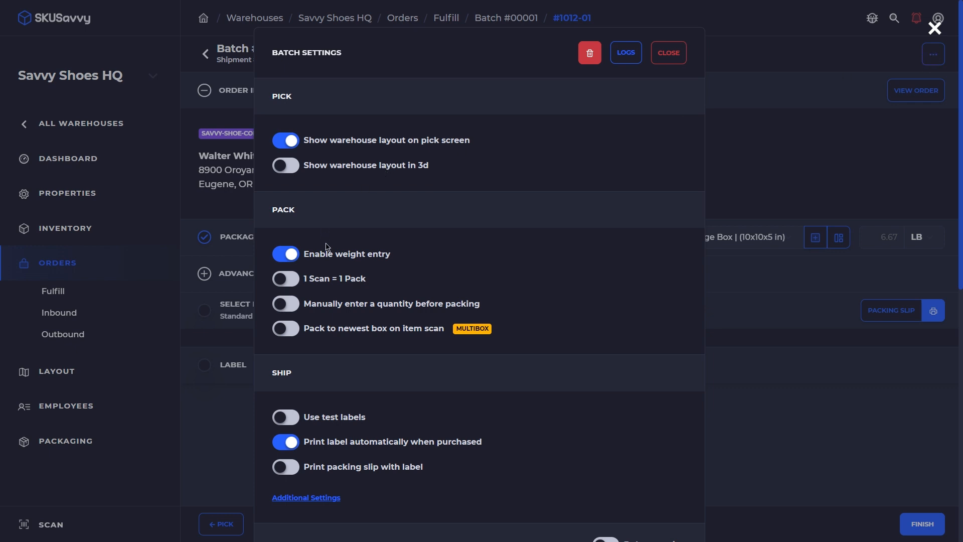
pyautogui.scroll(-1, 326, 246)
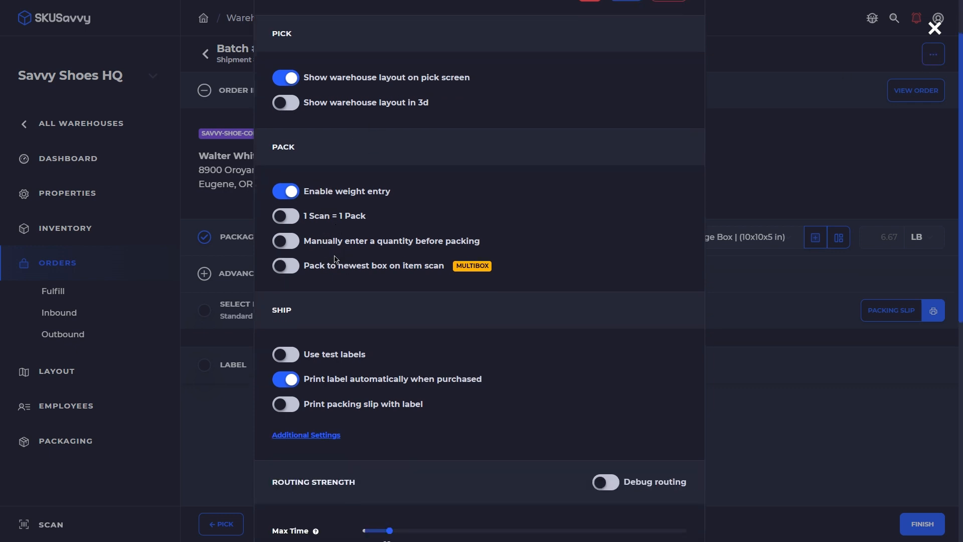
pyautogui.scroll(-2, 350, 294)
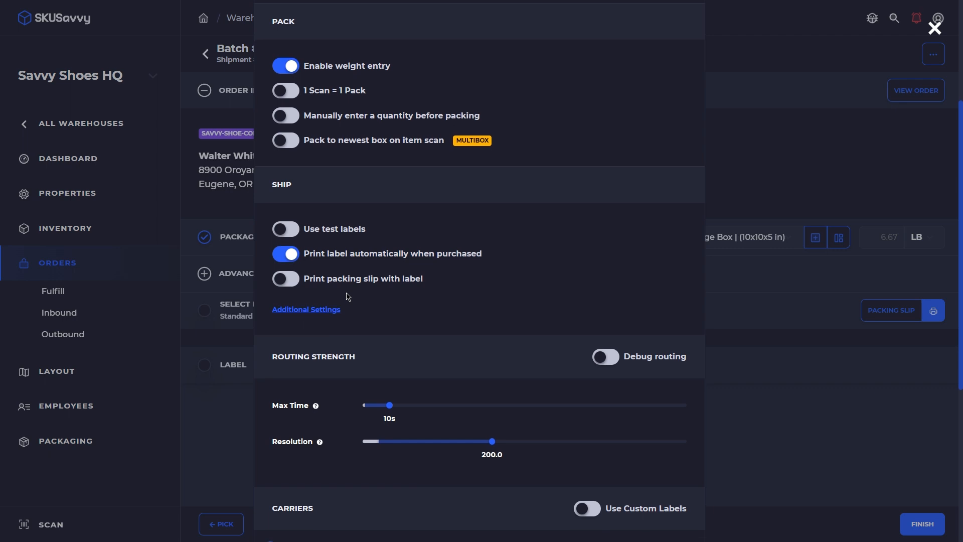
pyautogui.click(289, 230)
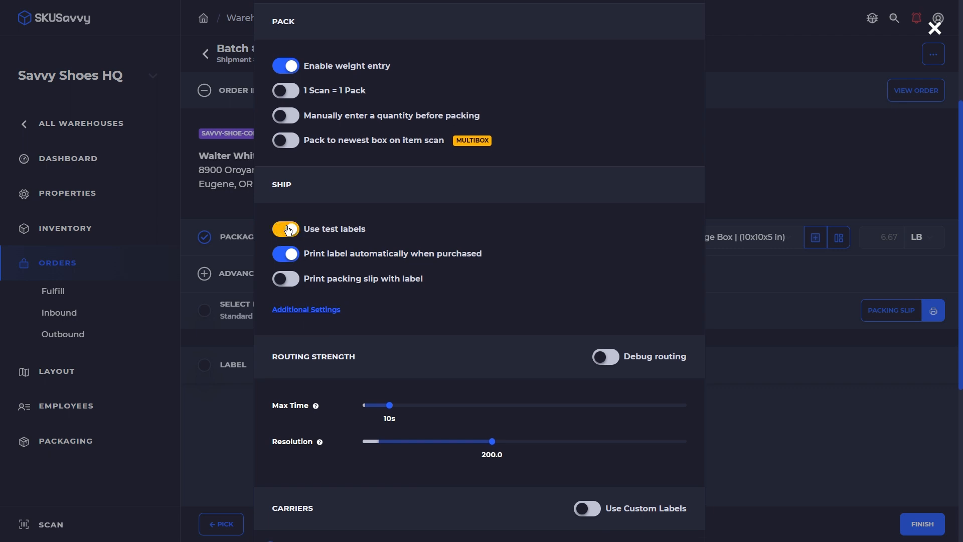
pyautogui.click(288, 257)
pyautogui.click(290, 285)
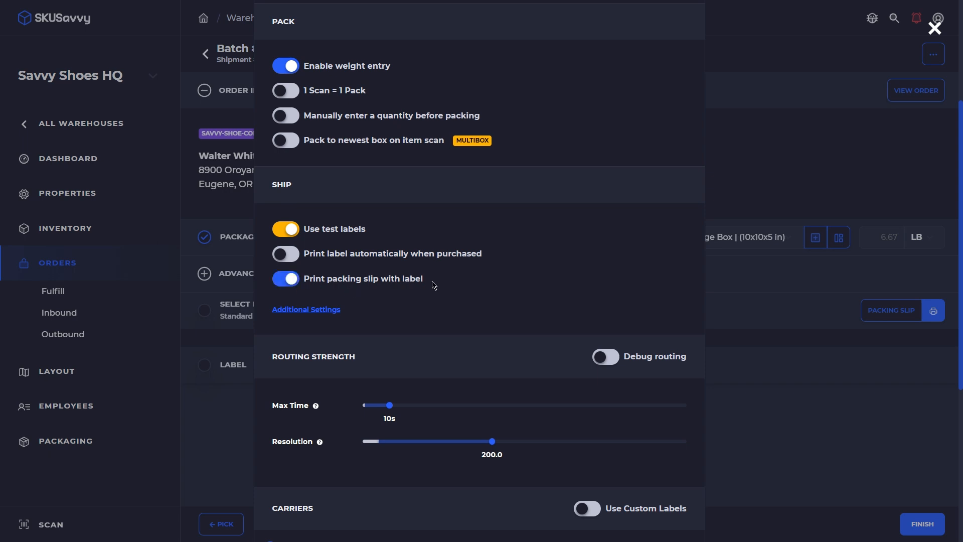
pyautogui.scroll(-3, 452, 276)
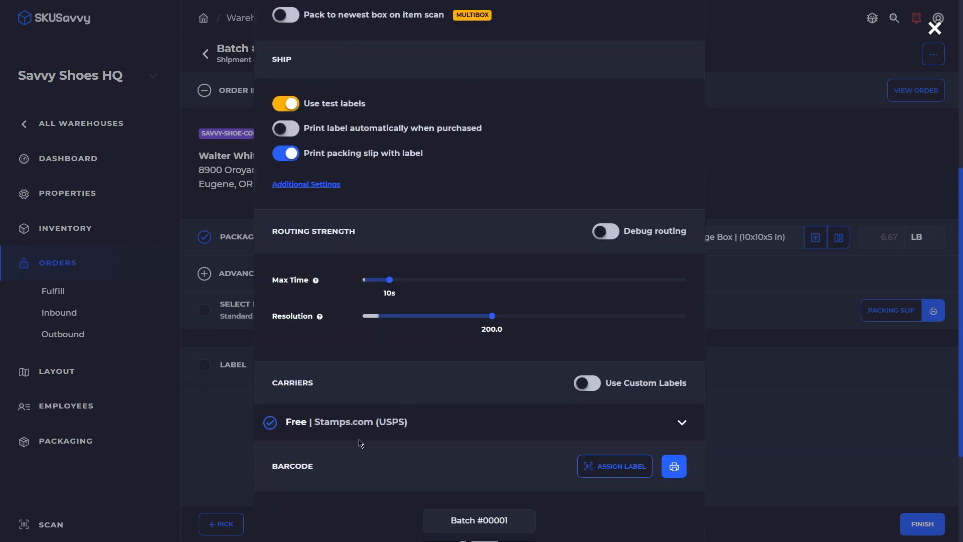
pyautogui.scroll(-2, 332, 415)
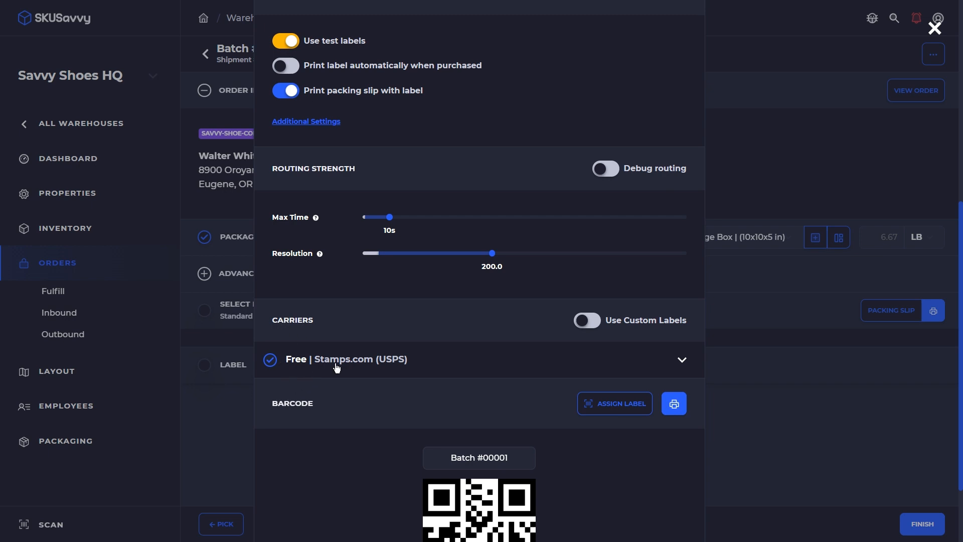
pyautogui.click(734, 294)
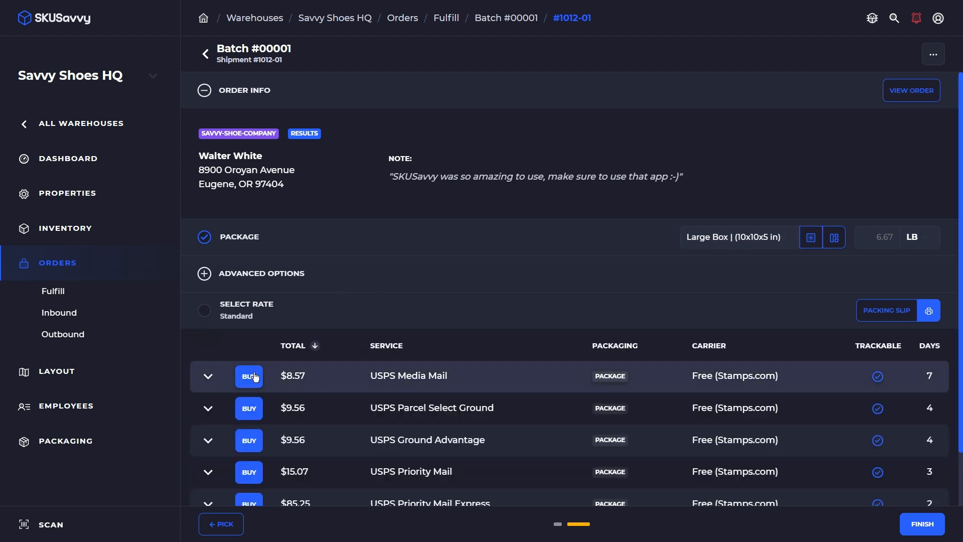
# Buy the USPS Media Mail rate for the shipment and preview its Default Packing Slip (4x6")
pyautogui.click(250, 380)
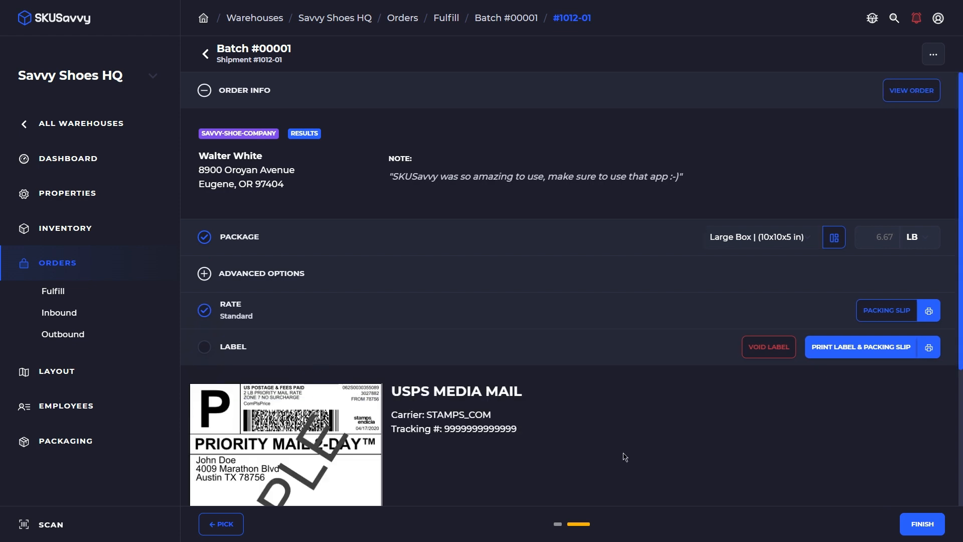
pyautogui.click(901, 311)
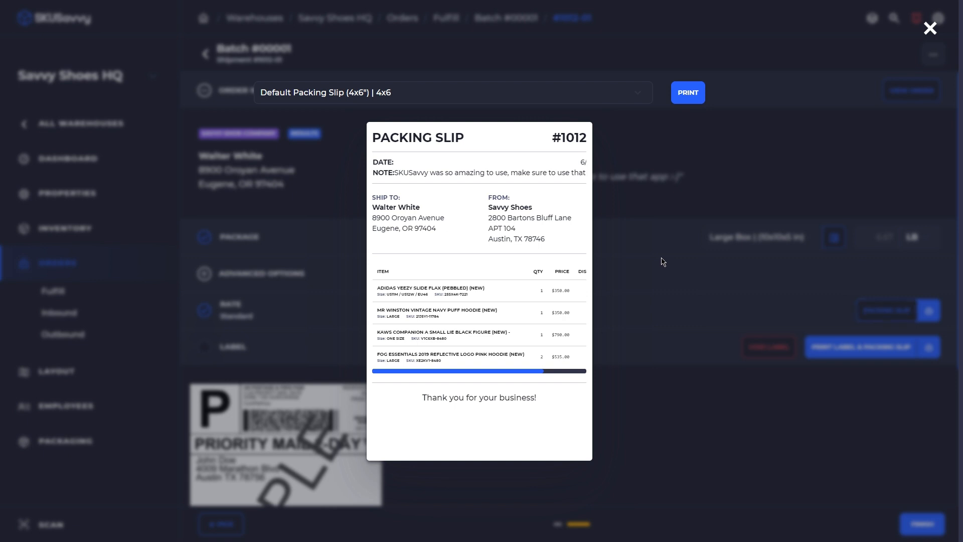
pyautogui.click(930, 29)
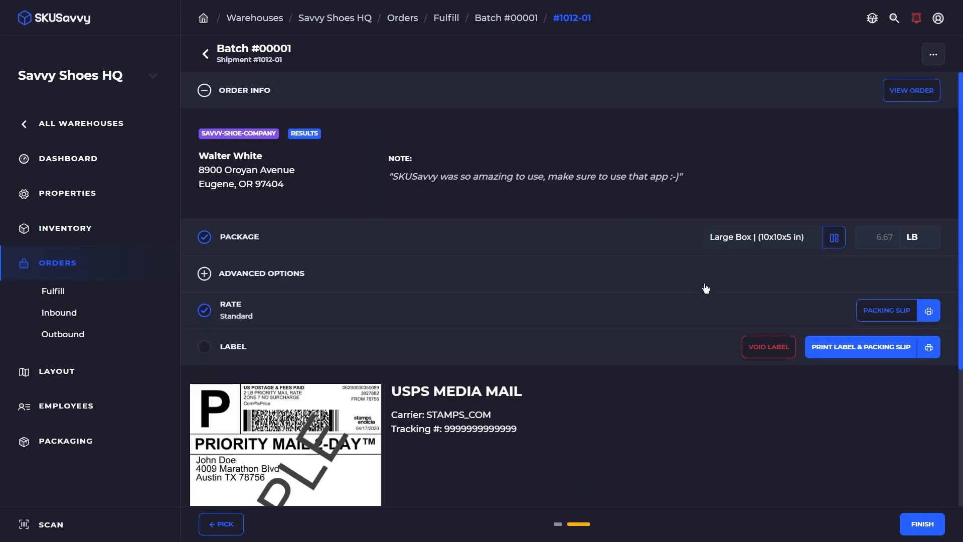
# Open the label and packing slip for printing, cancel the print dialog, finish the shipment and check the outbound orders
pyautogui.click(845, 354)
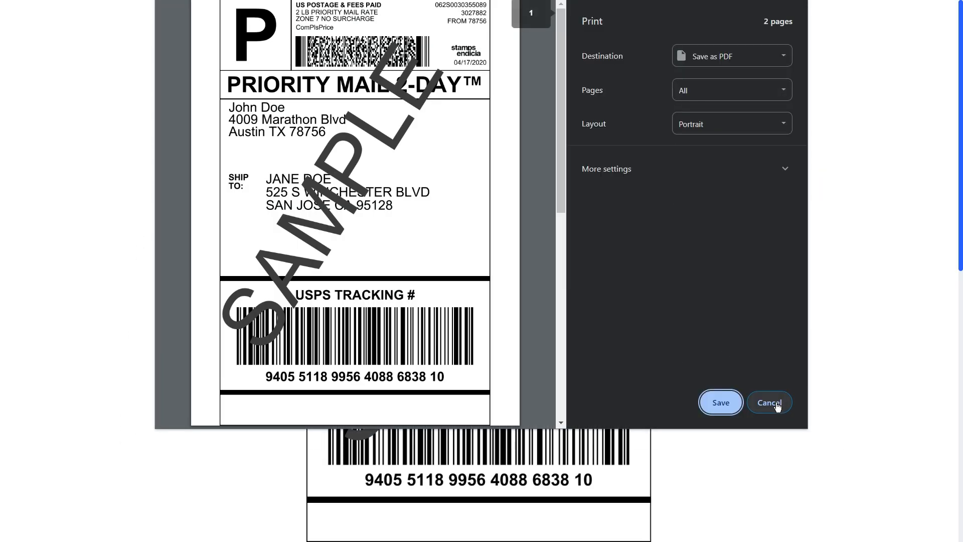
pyautogui.click(769, 403)
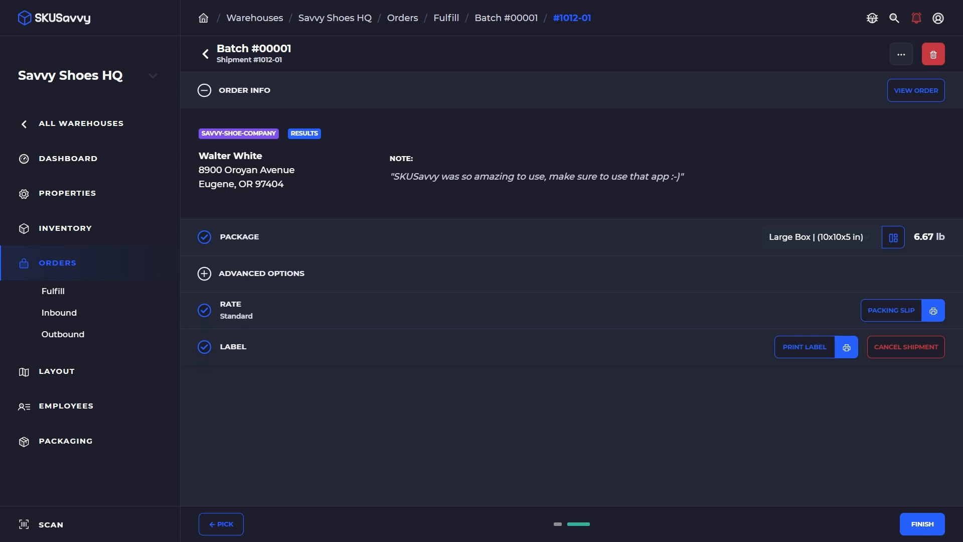
pyautogui.click(927, 529)
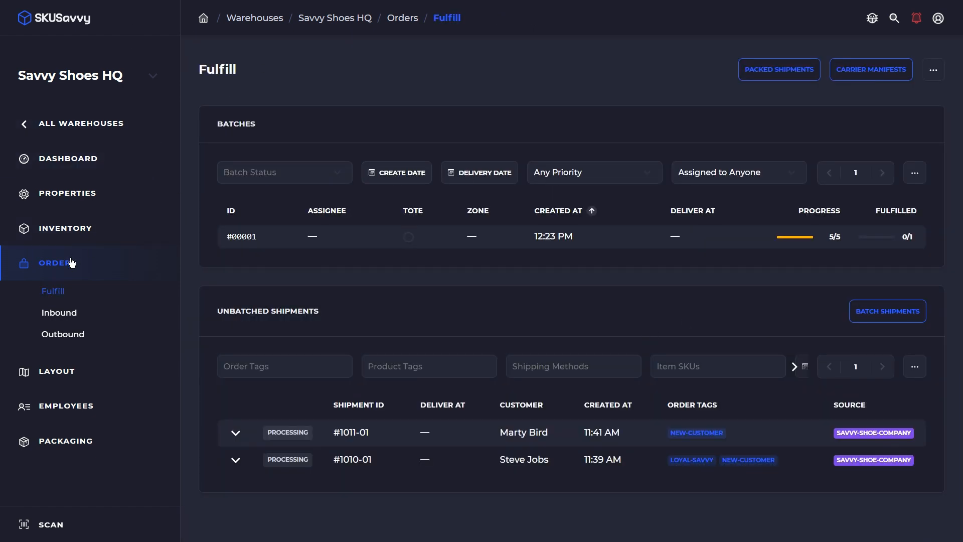
pyautogui.click(84, 331)
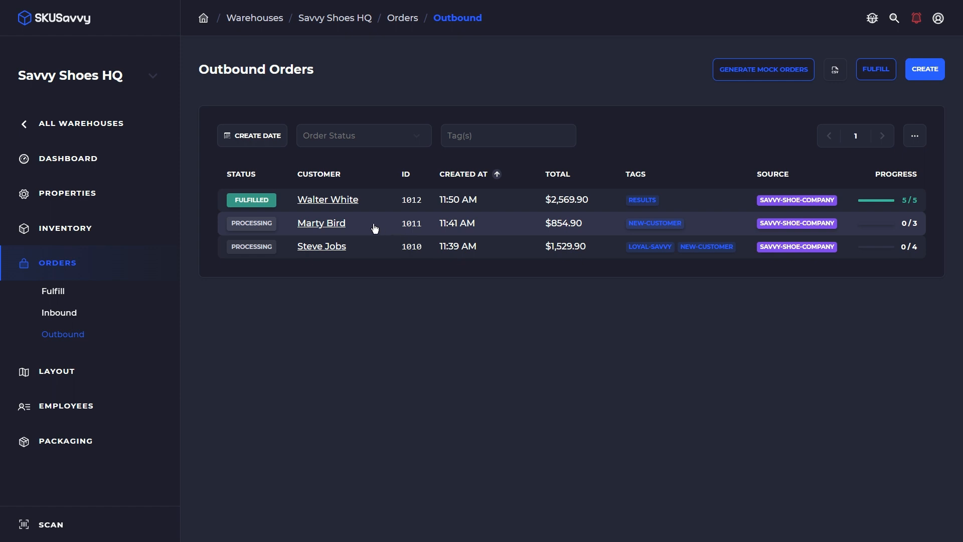
# Batch the unbatched shipments by item similarity with a shipment limit of 5 and no tag or shipping method criteria
pyautogui.click(54, 292)
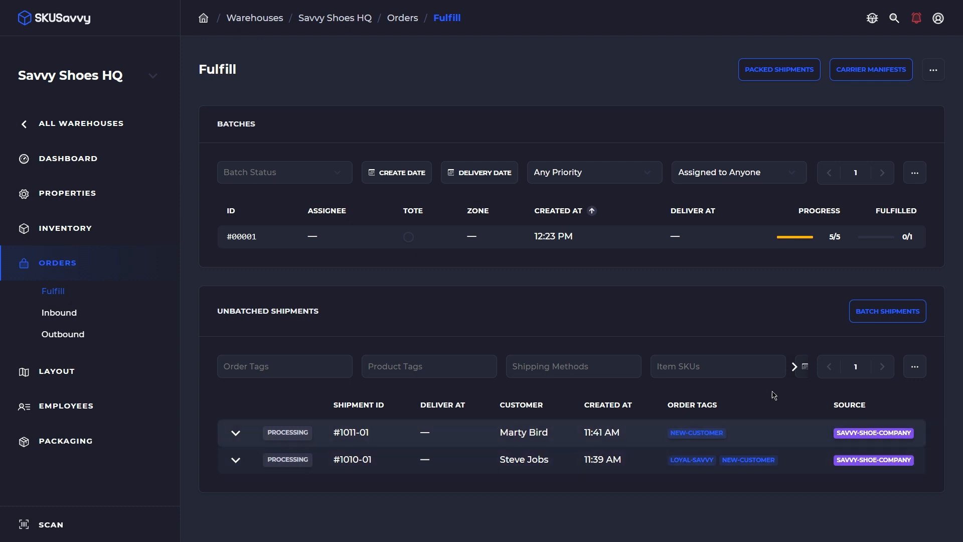
pyautogui.click(888, 311)
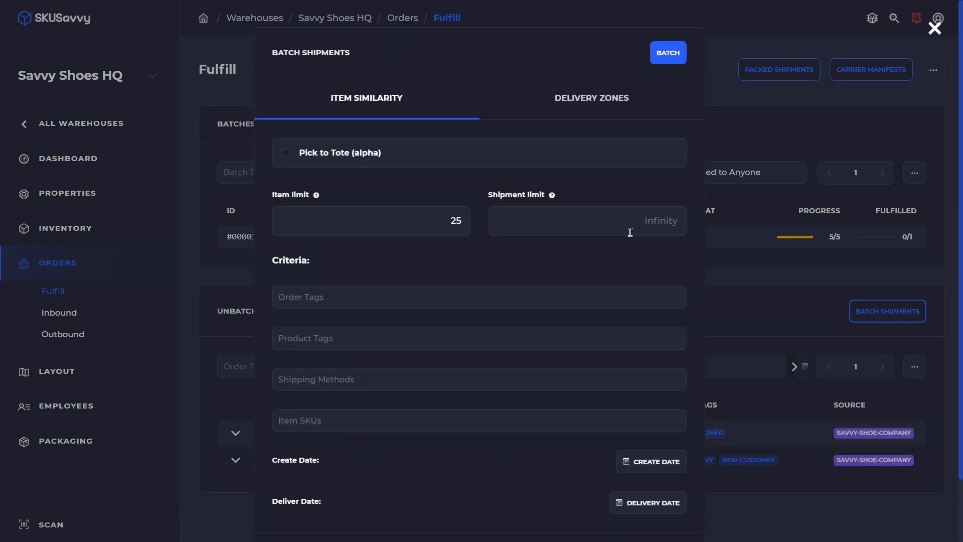
pyautogui.click(332, 295)
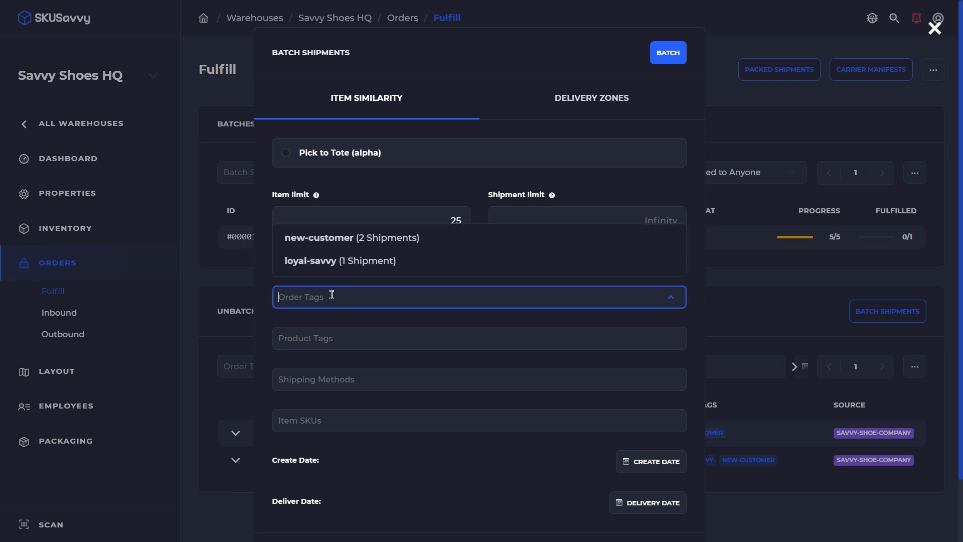
pyautogui.click(346, 355)
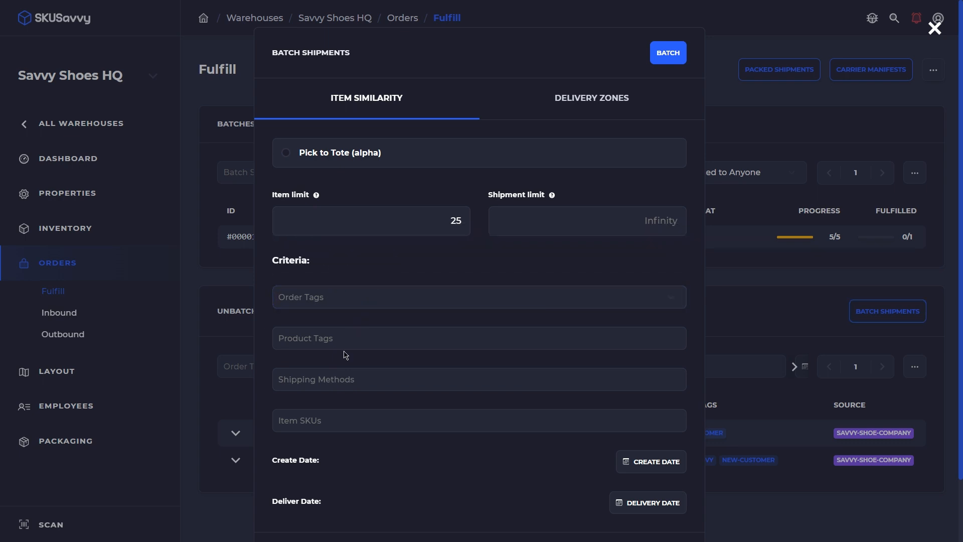
pyautogui.click(351, 377)
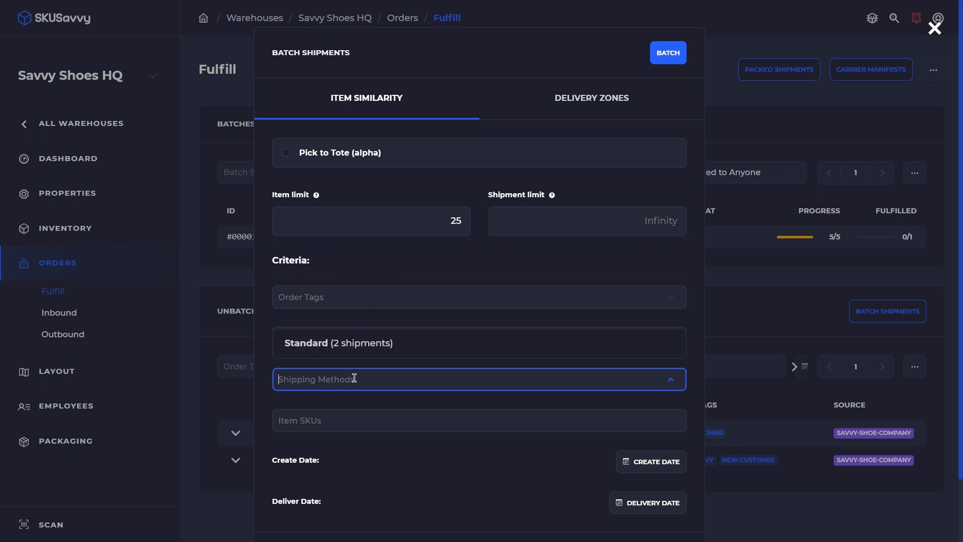
pyautogui.click(378, 445)
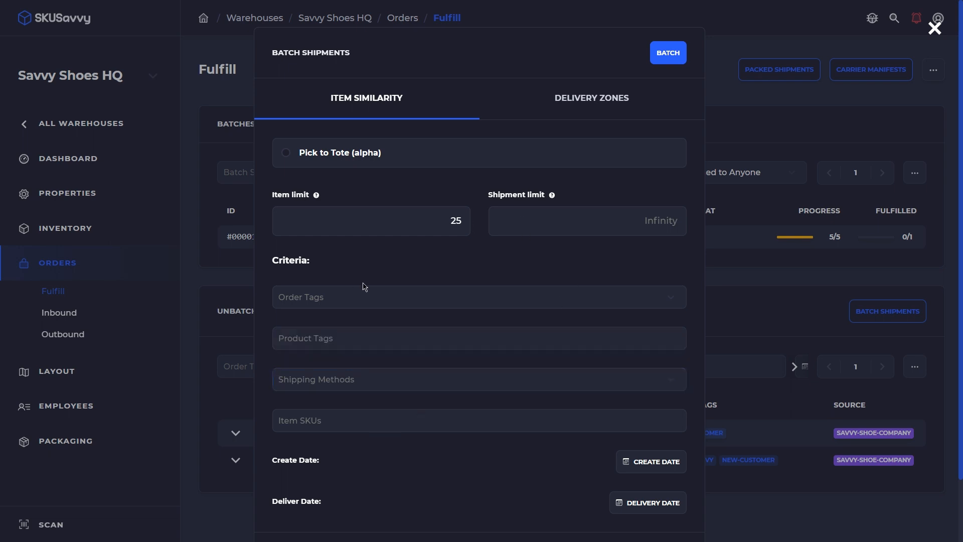
pyautogui.click(644, 218)
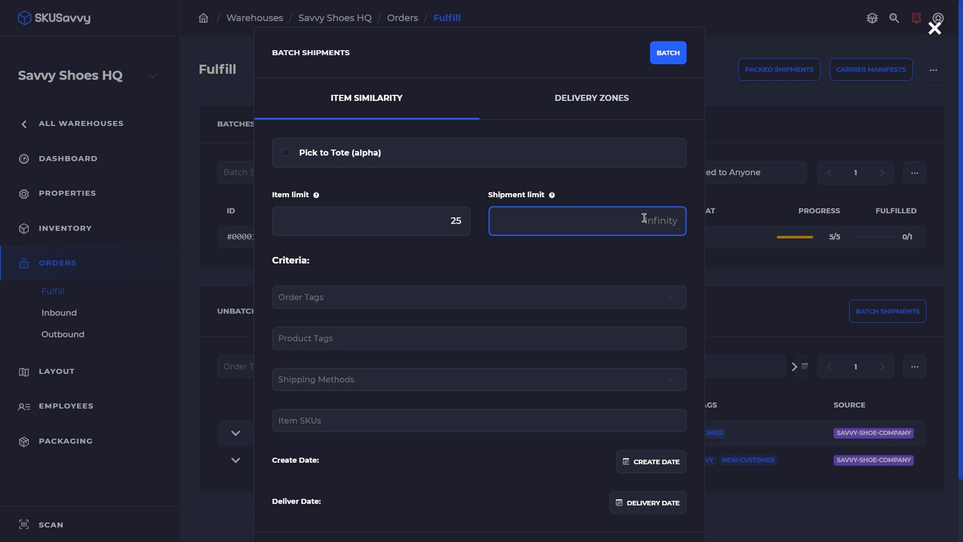
pyautogui.write('5')
pyautogui.click(663, 57)
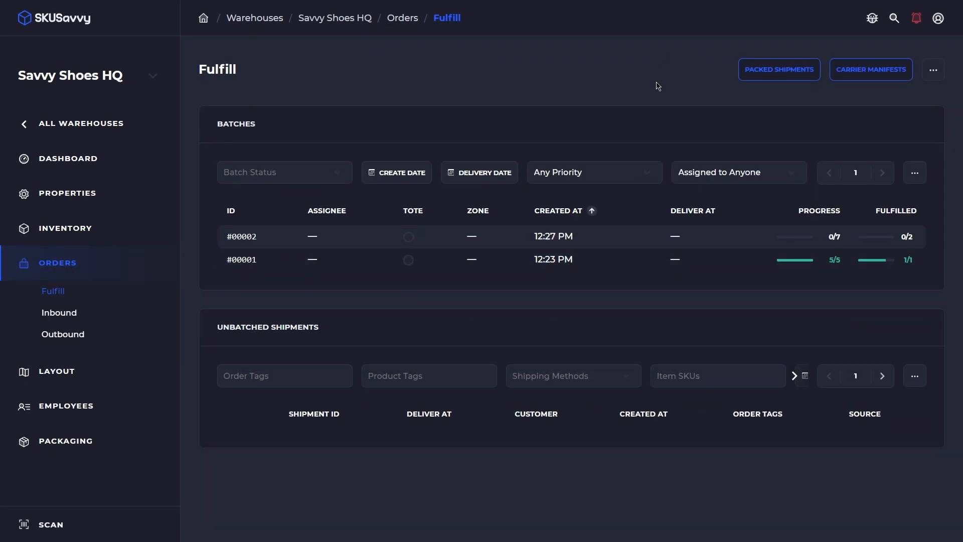
# Open Batch #00002 and examine its pick list, including the bin location of the Nike Air Jordan1 Mid Reverse Bred
pyautogui.click(619, 238)
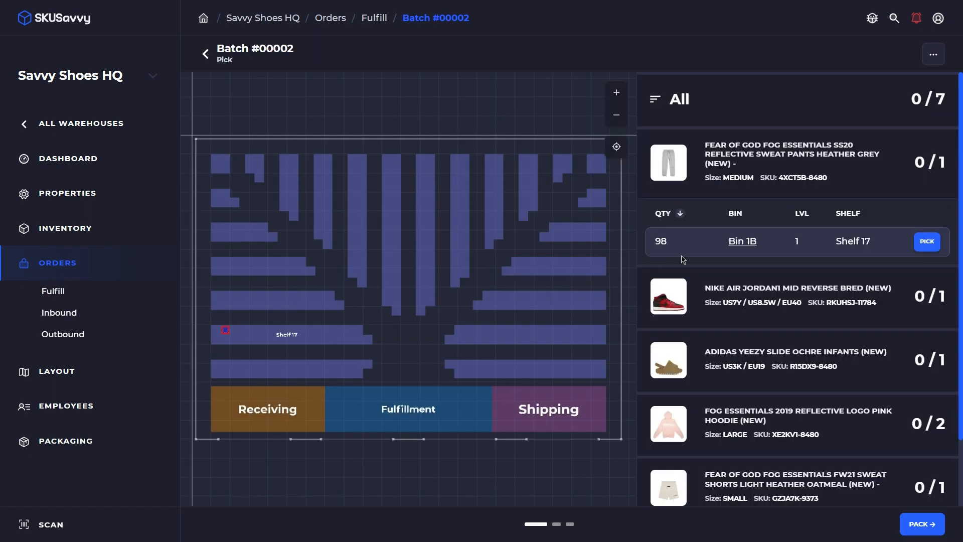
pyautogui.click(877, 301)
pyautogui.scroll(-1, 866, 296)
pyautogui.scroll(-1, 861, 293)
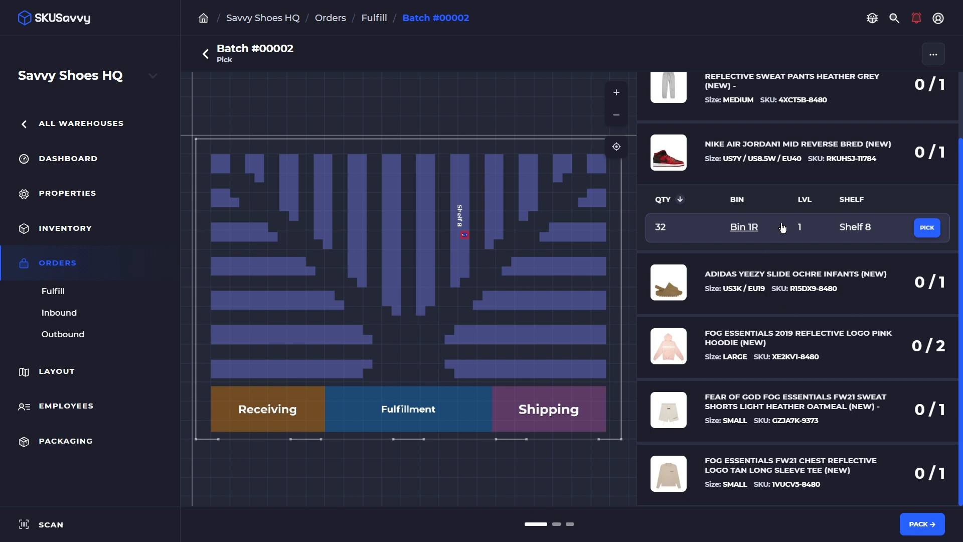
pyautogui.scroll(3, 835, 212)
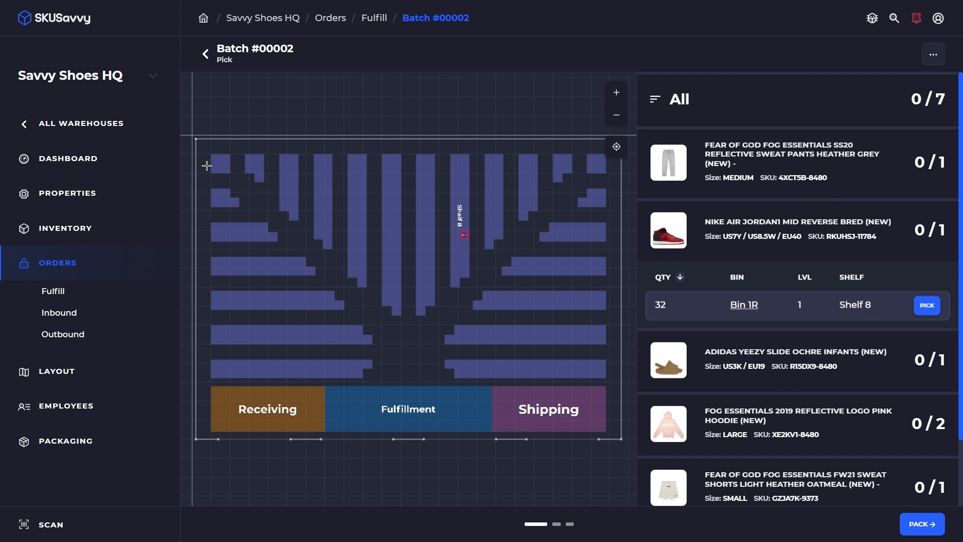
# View the inventory's bulk allocation options without allocating anything, and go back to all warehouses
pyautogui.click(117, 234)
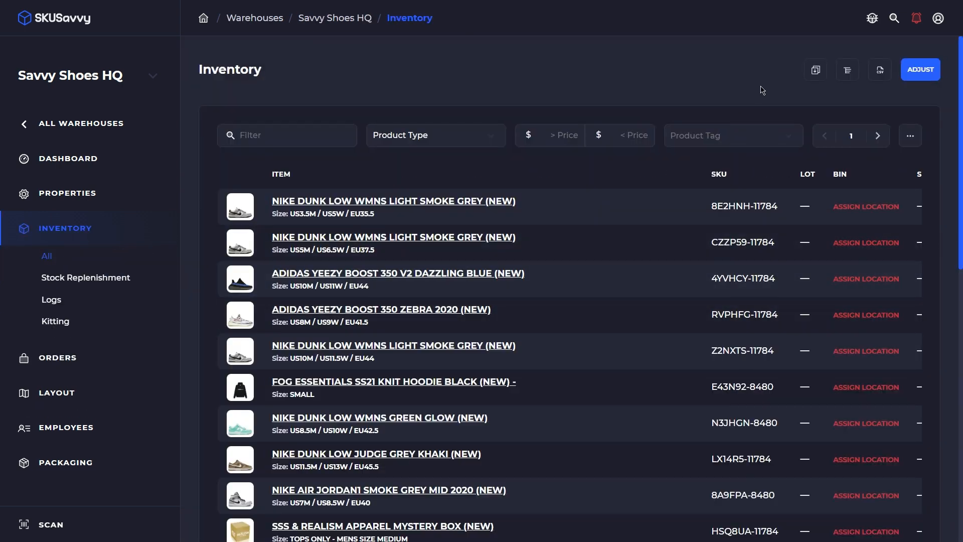
pyautogui.click(815, 68)
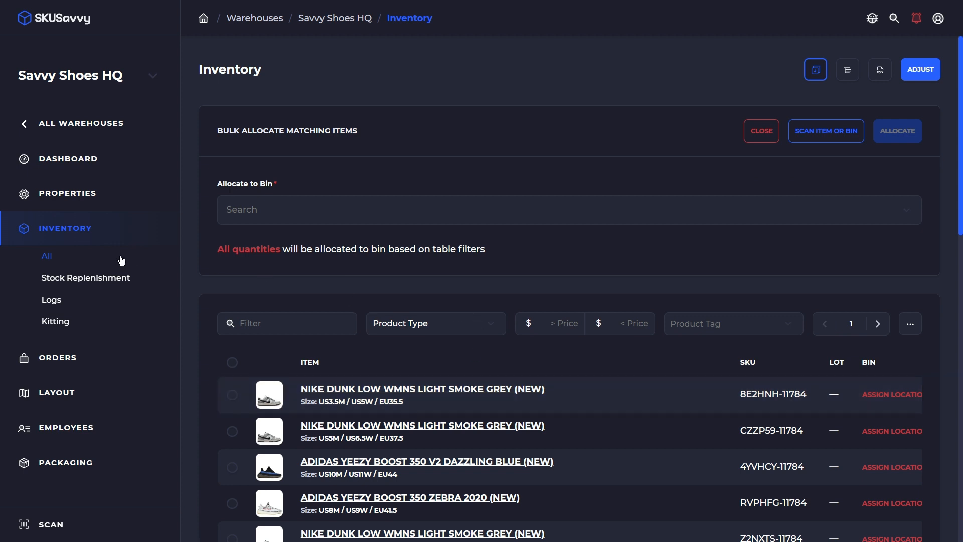
pyautogui.click(111, 123)
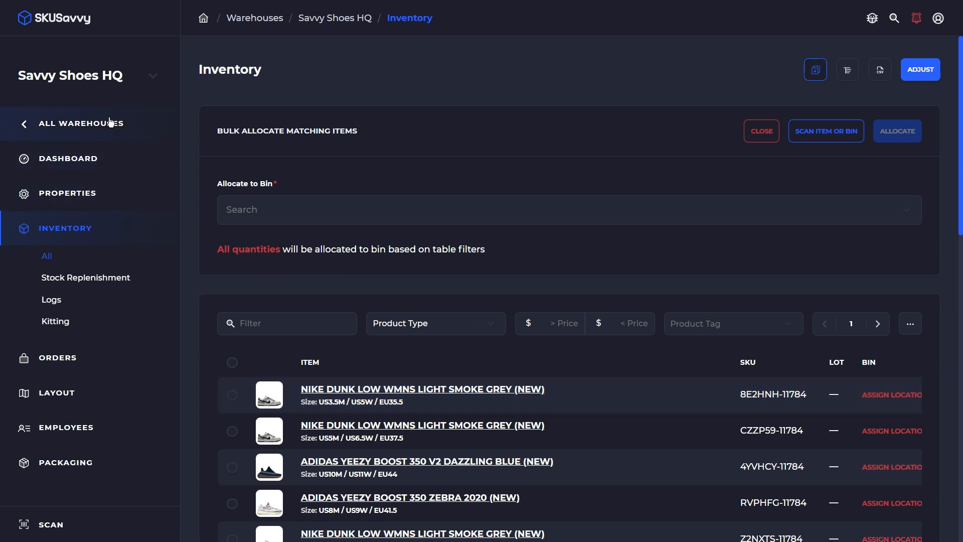